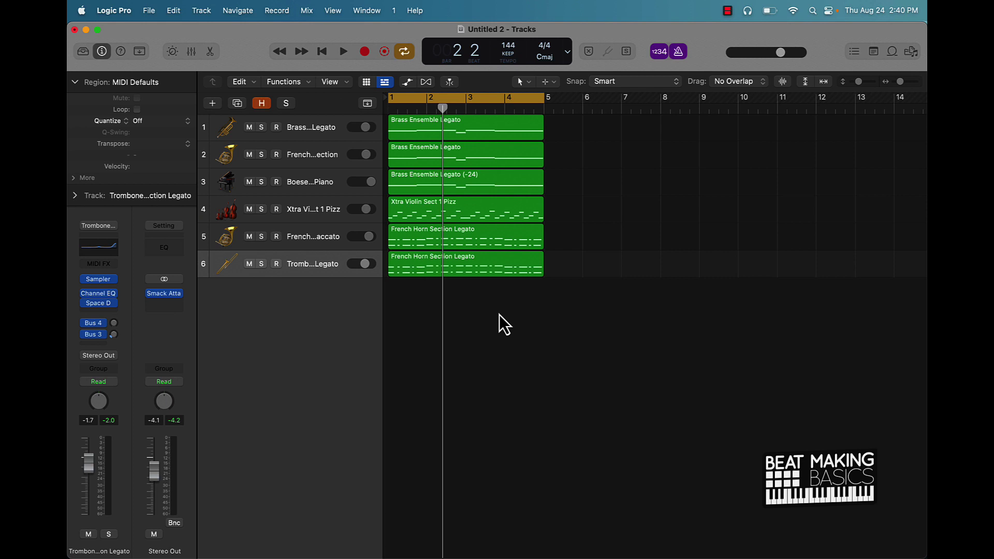
Play the passage, enlarge the track rows, fit regions to the window width, and disable the metronome
{"action": "key", "text": "space"}
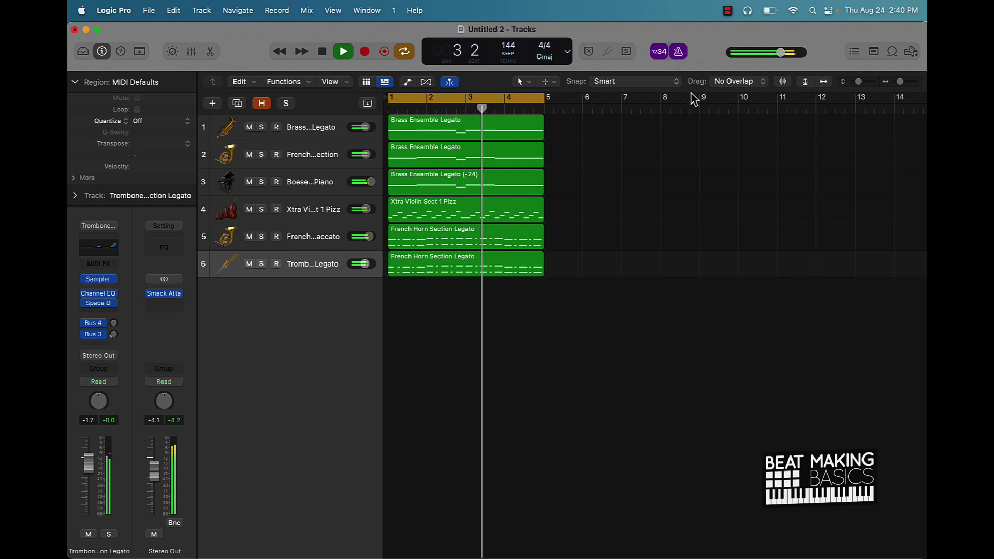
{"action": "key", "text": "super+Right"}
{"action": "key", "text": "super+Down"}
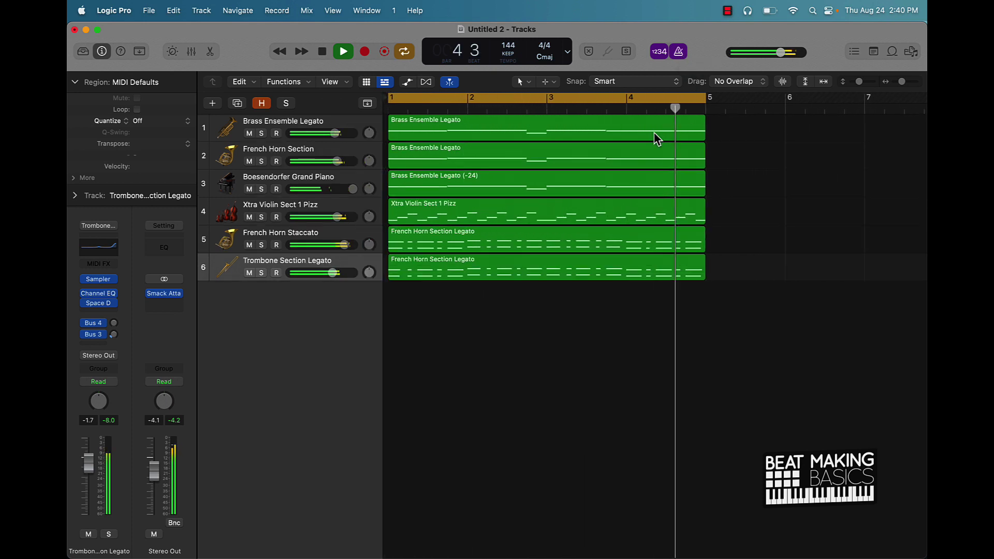
{"action": "key", "text": "super+Right"}
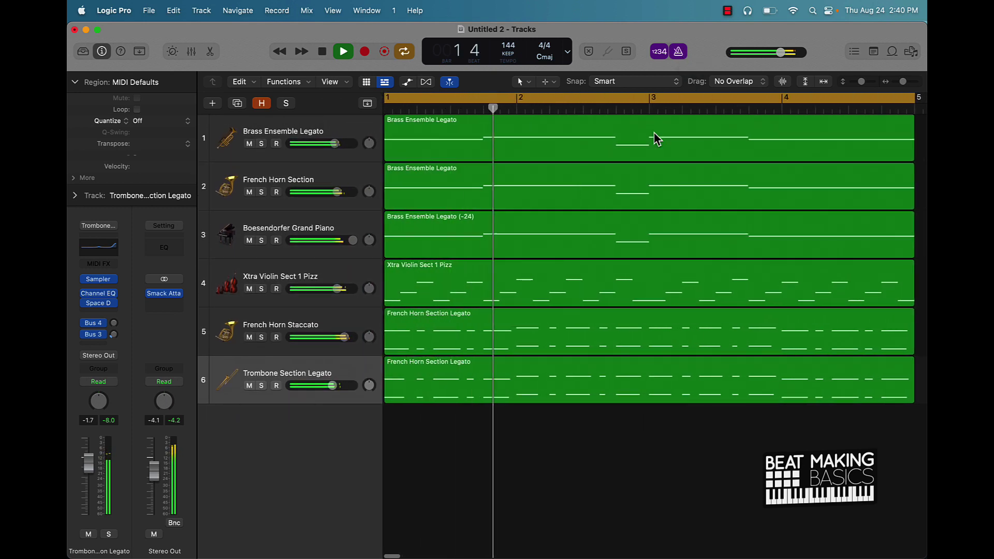
{"action": "key", "text": "super+Left"}
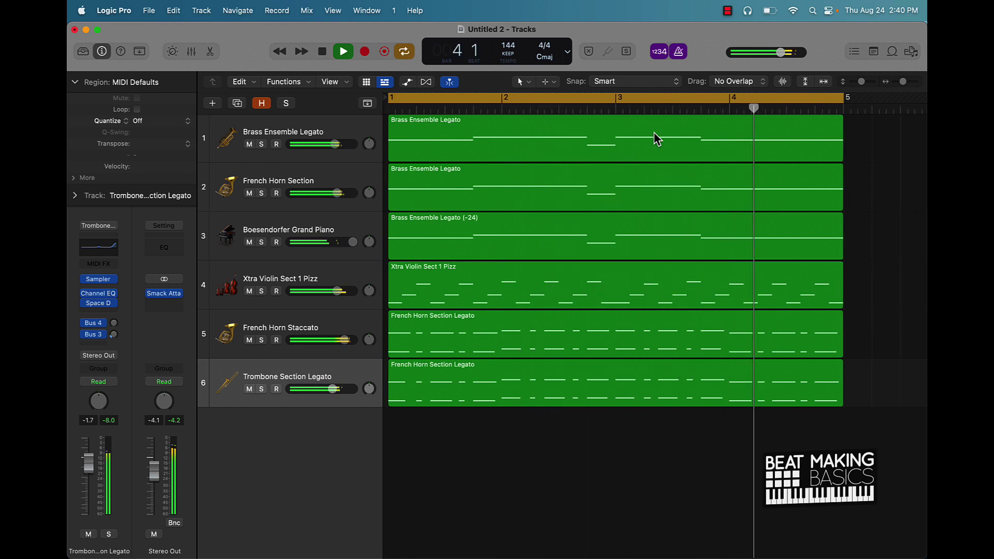
{"action": "key", "text": "space"}
{"action": "left_click", "coordinate": [678, 50]}
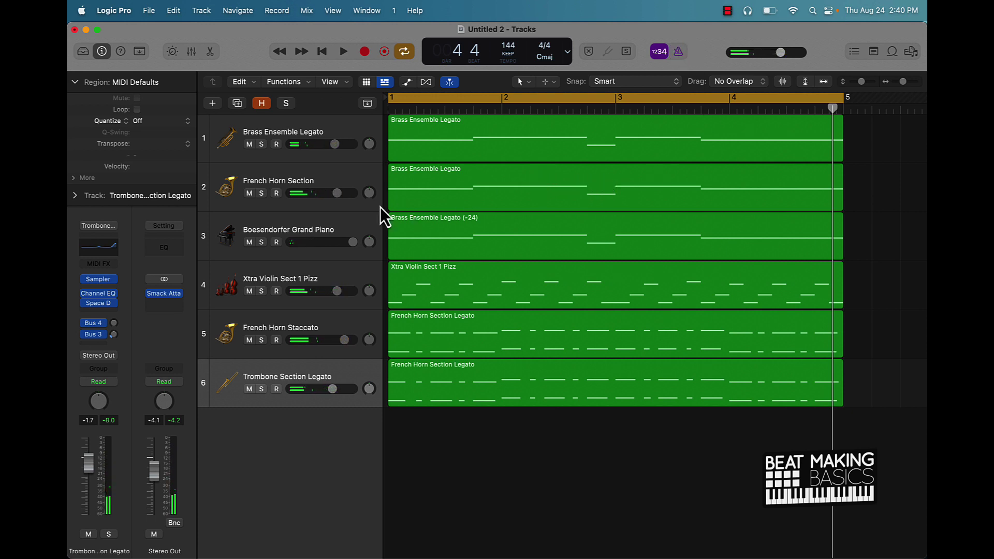
Mute tracks 2–6 and add a Default Patch software instrument track below Brass Ensemble Legato
{"action": "left_click_drag", "start_coordinate": [249, 193], "coordinate": [252, 404]}
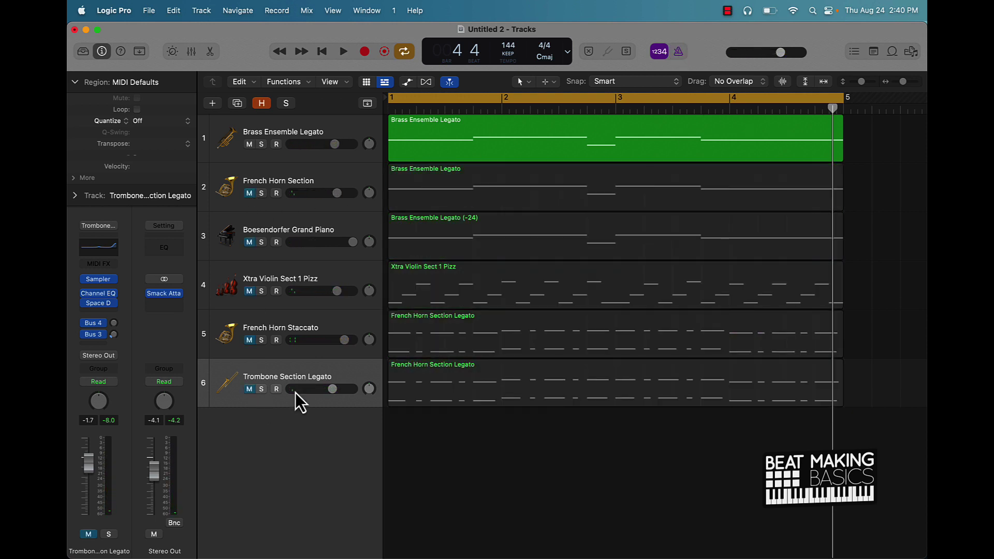
{"action": "left_click", "coordinate": [222, 146]}
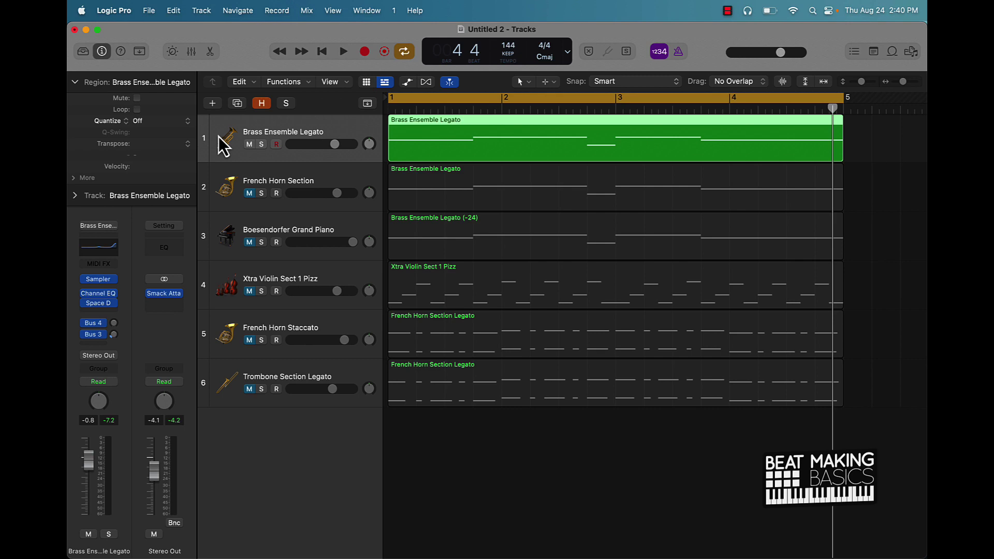
{"action": "left_click", "coordinate": [219, 102]}
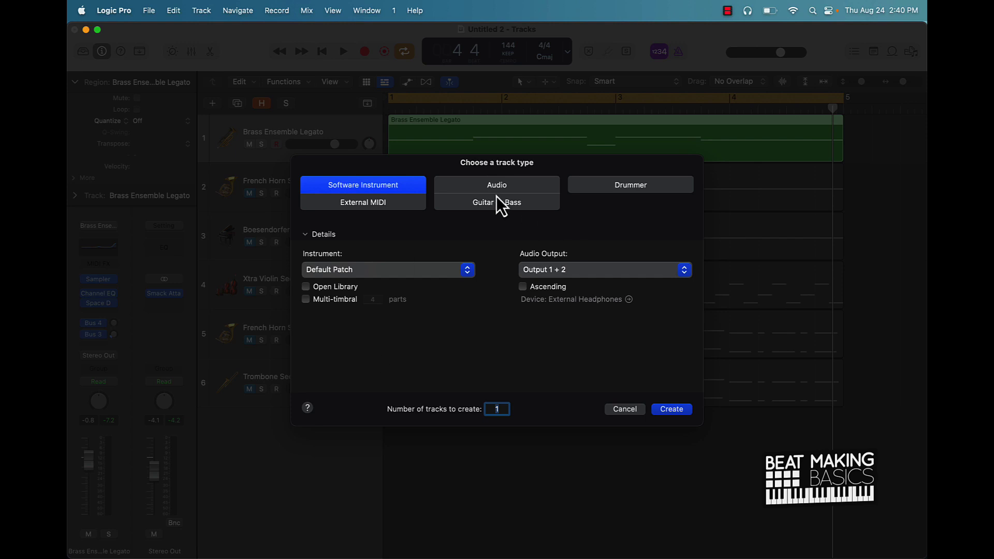
{"action": "left_click", "coordinate": [328, 270]}
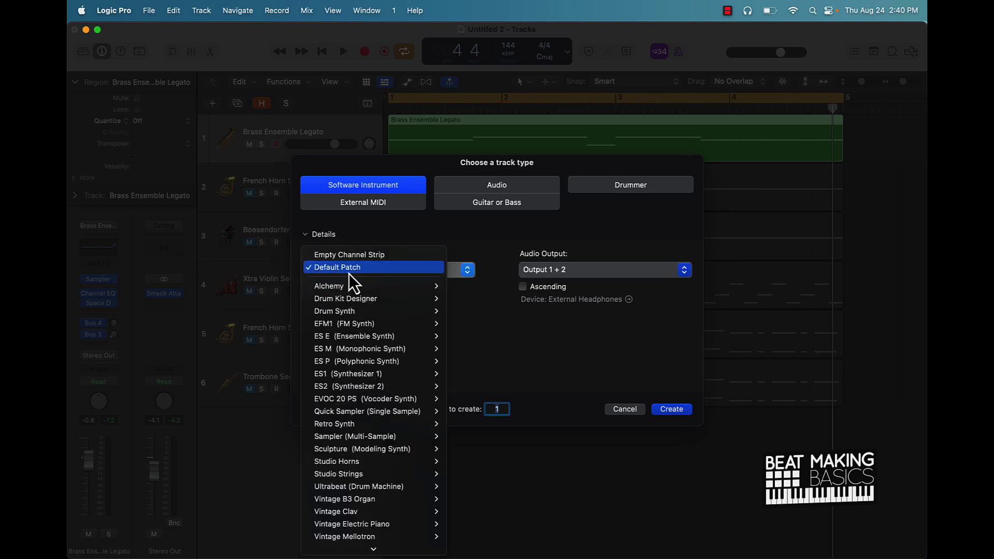
{"action": "left_click", "coordinate": [417, 236]}
{"action": "left_click", "coordinate": [672, 410]}
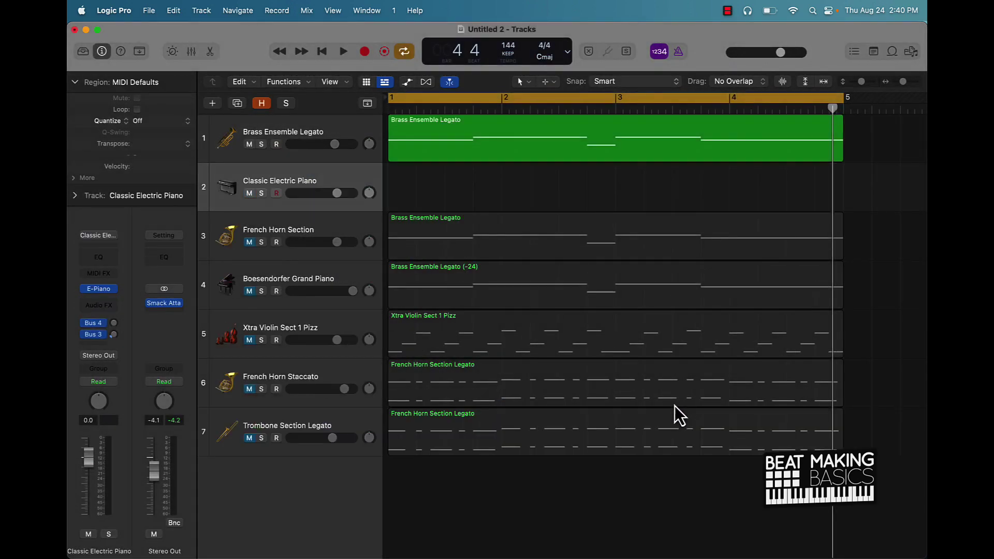
{"action": "left_click", "coordinate": [86, 52]}
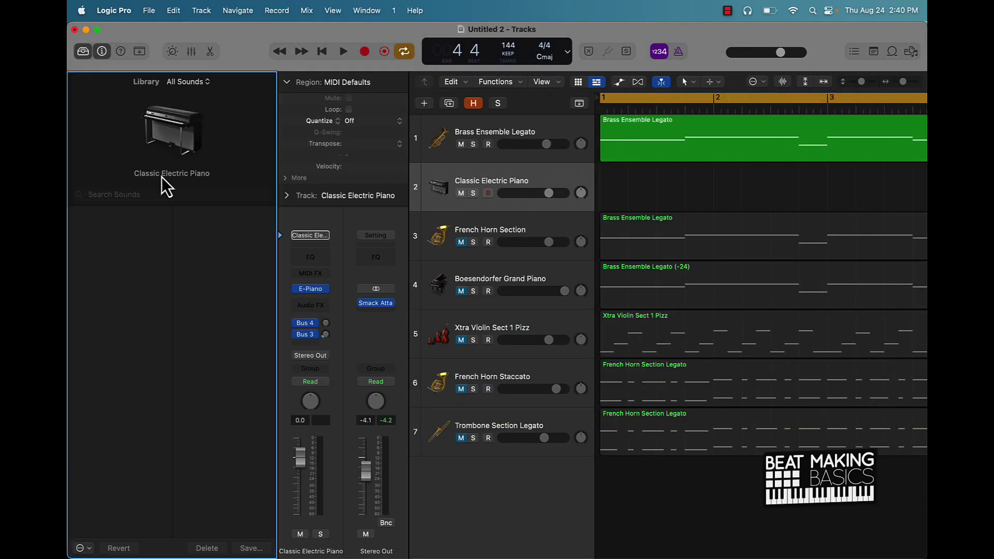
{"action": "left_click", "coordinate": [134, 194]}
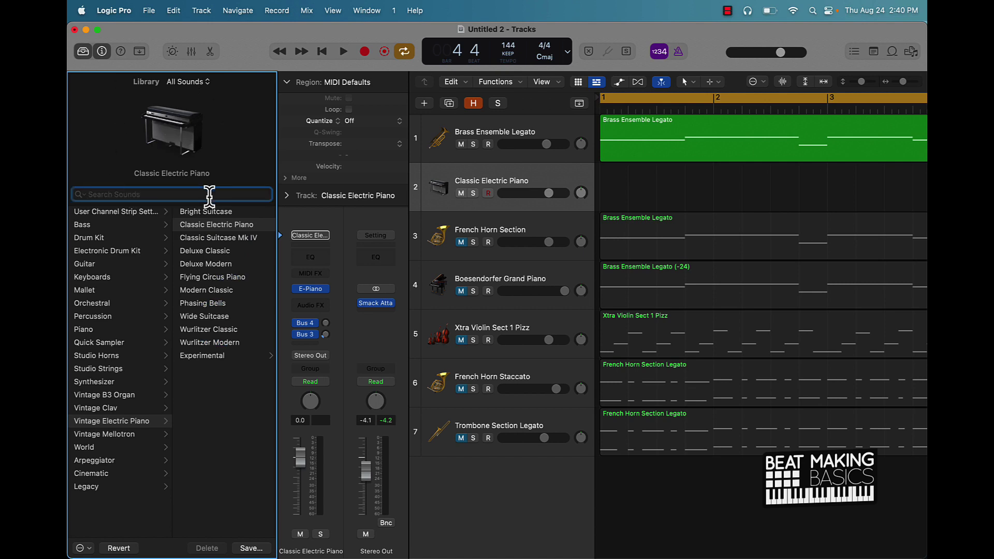
{"action": "type", "text": "brass"}
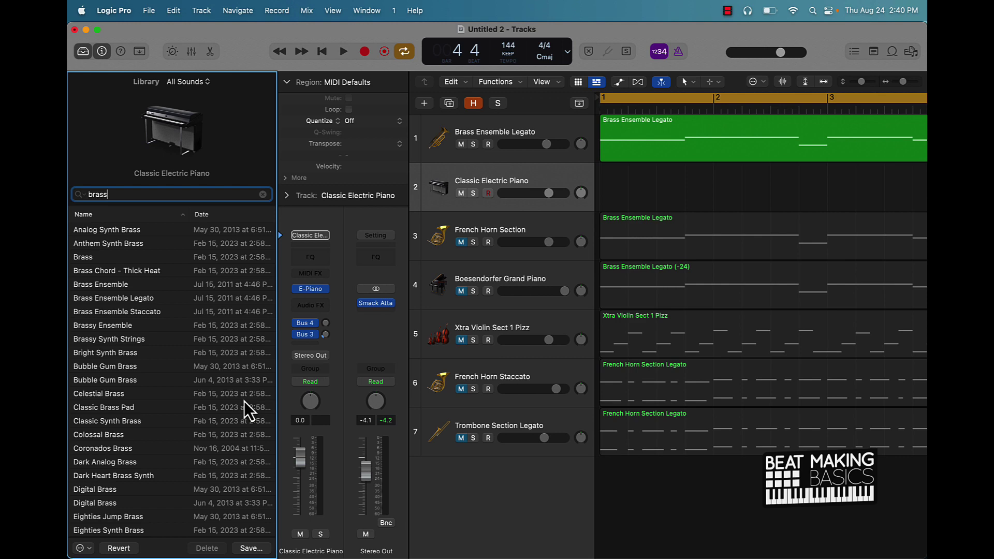
{"action": "scroll", "coordinate": [218, 387], "scroll_direction": "down", "scroll_amount": 10}
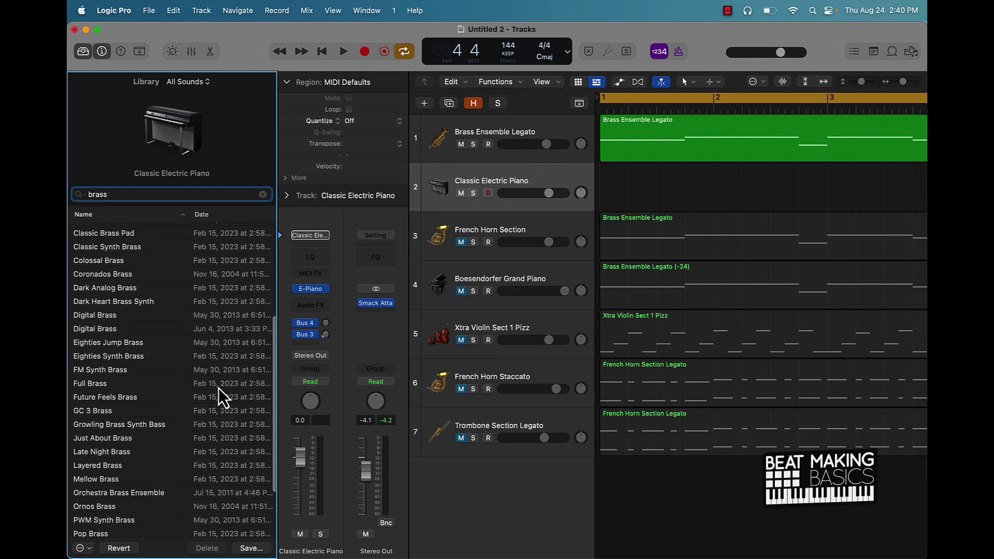
{"action": "scroll", "coordinate": [219, 387], "scroll_direction": "up", "scroll_amount": 10}
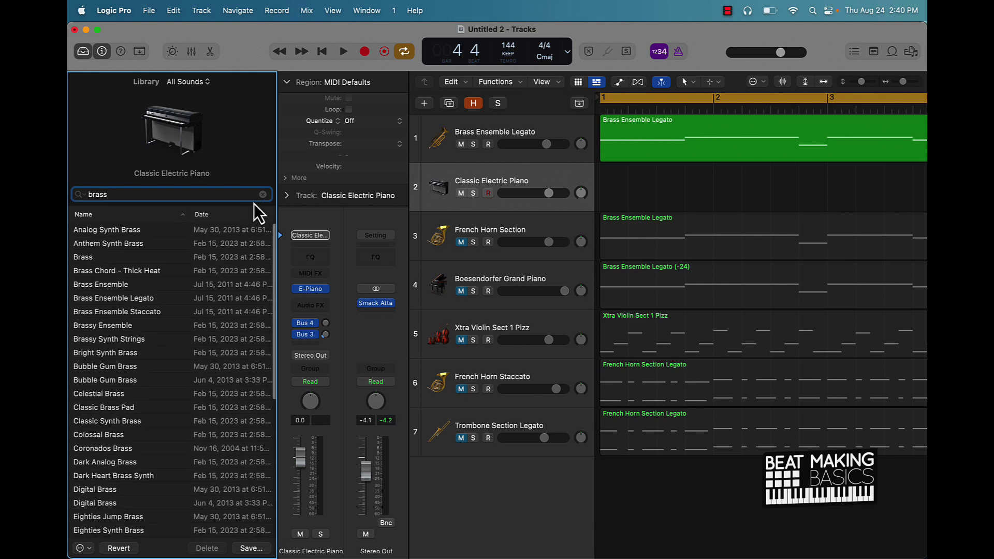
{"action": "left_click", "coordinate": [264, 194]}
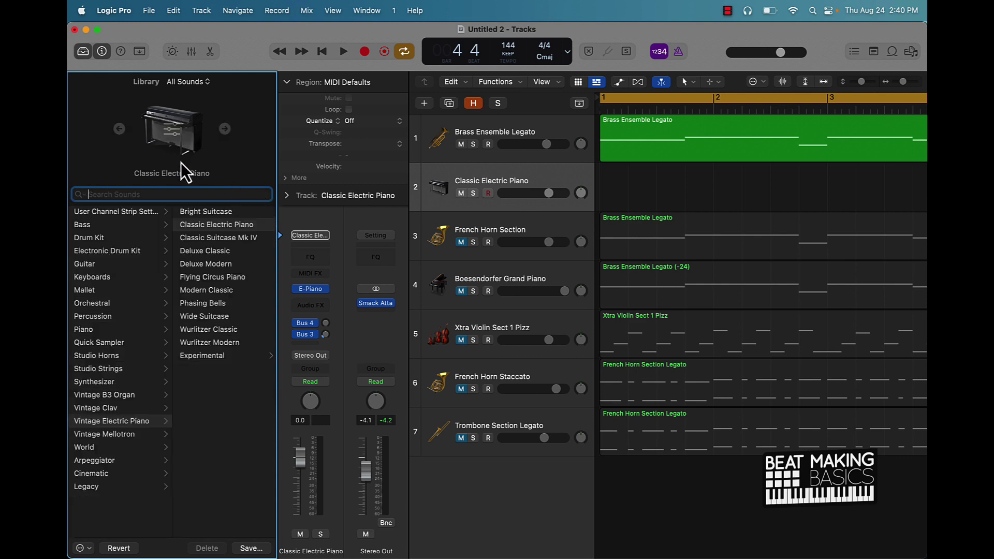
{"action": "left_click", "coordinate": [84, 57]}
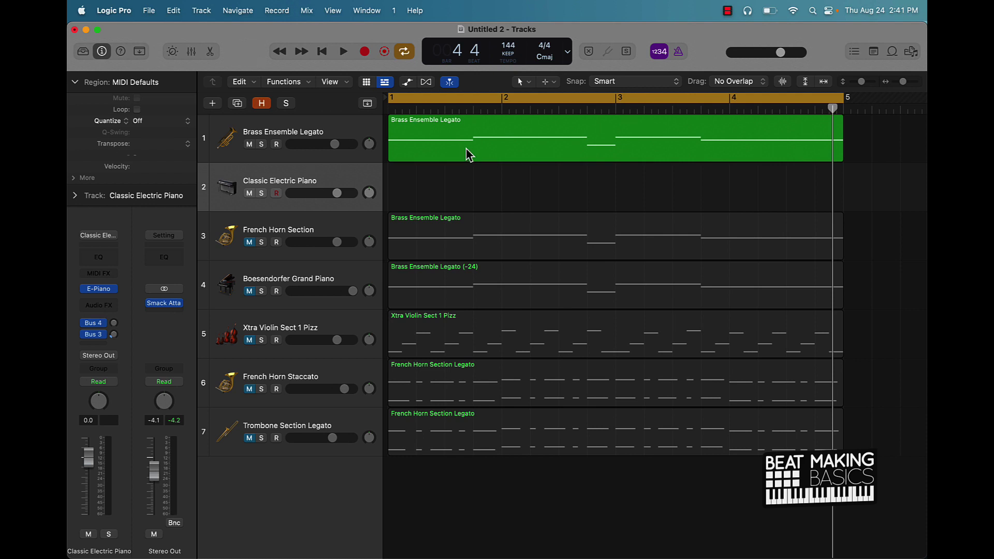
Open the Brass Ensemble Legato region in the Piano Roll and audition its notes G1, G#1, F1, G#1, G1
{"action": "double_click", "coordinate": [448, 142]}
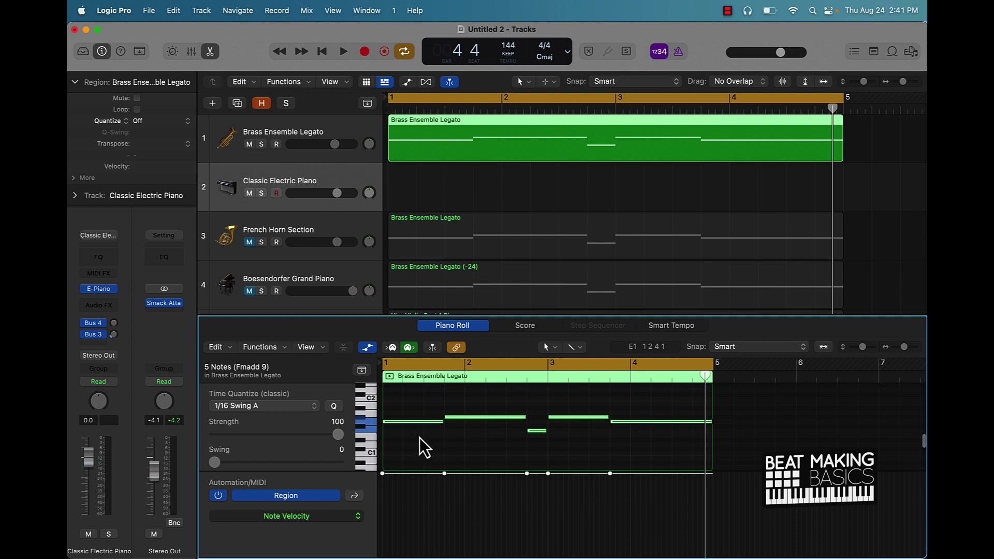
{"action": "left_click", "coordinate": [414, 422]}
{"action": "left_click", "coordinate": [463, 418]}
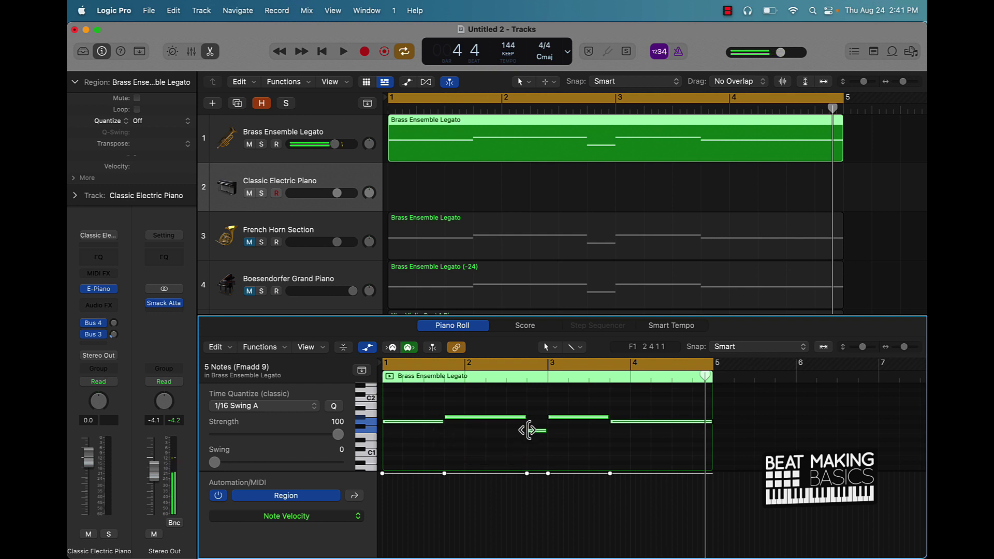
{"action": "left_click", "coordinate": [535, 431]}
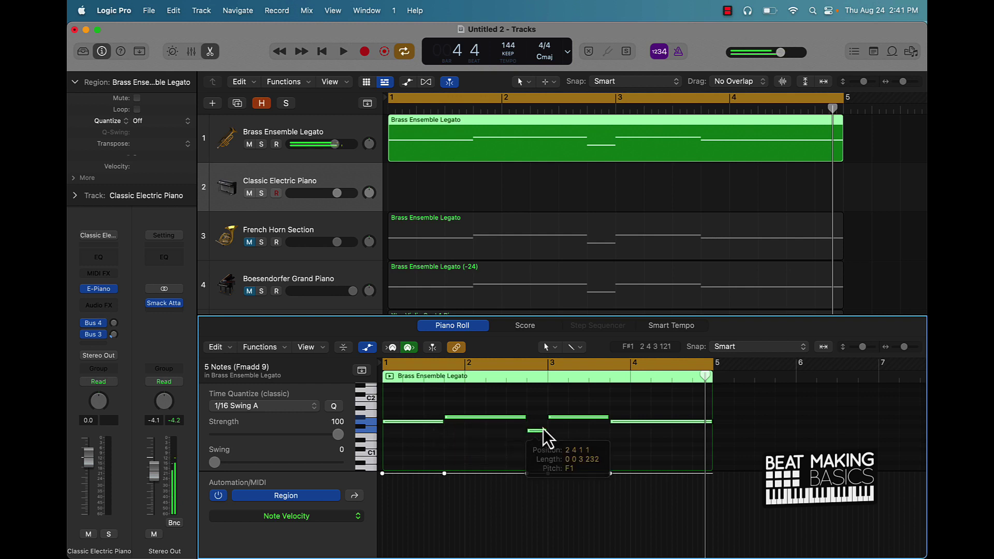
{"action": "left_click", "coordinate": [568, 418]}
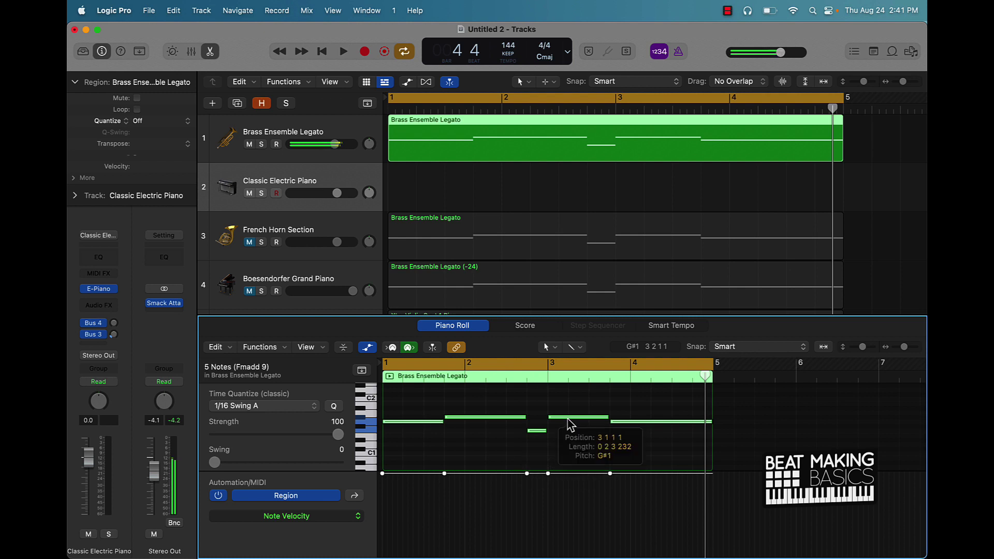
{"action": "left_click", "coordinate": [620, 422]}
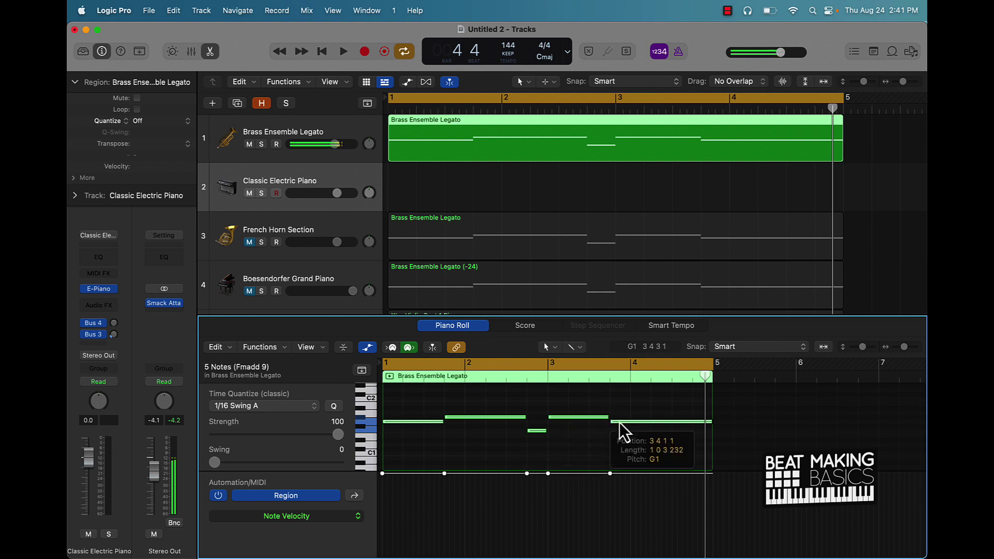
{"action": "left_click", "coordinate": [597, 436]}
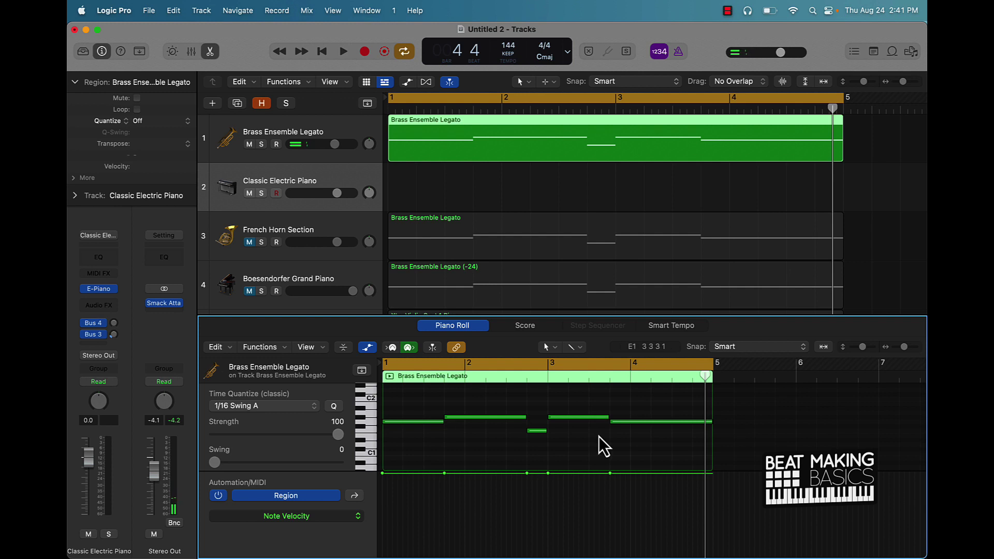
Play the brass part through bar 4, then bring up Musical Typing with Cmd+K
{"action": "key", "text": "space"}
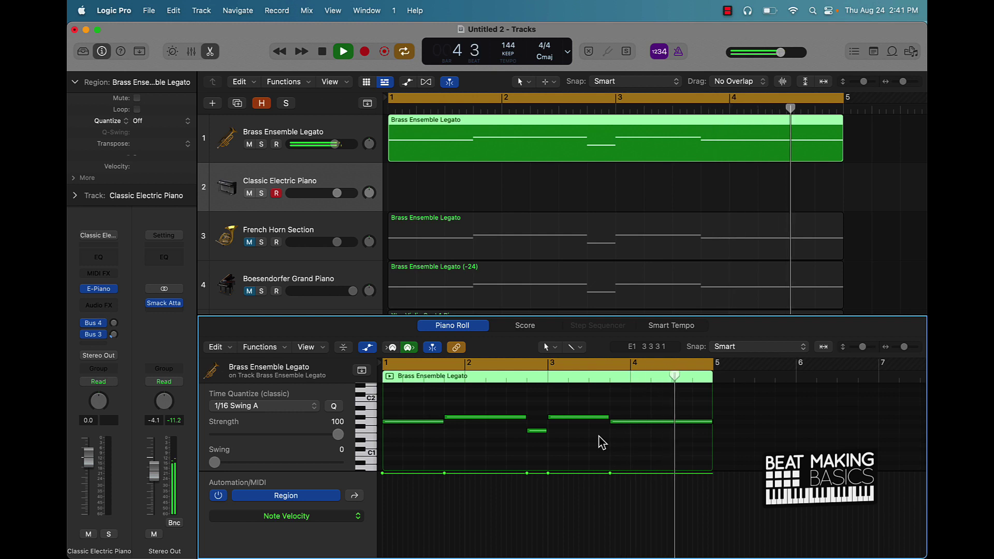
{"action": "key", "text": "space"}
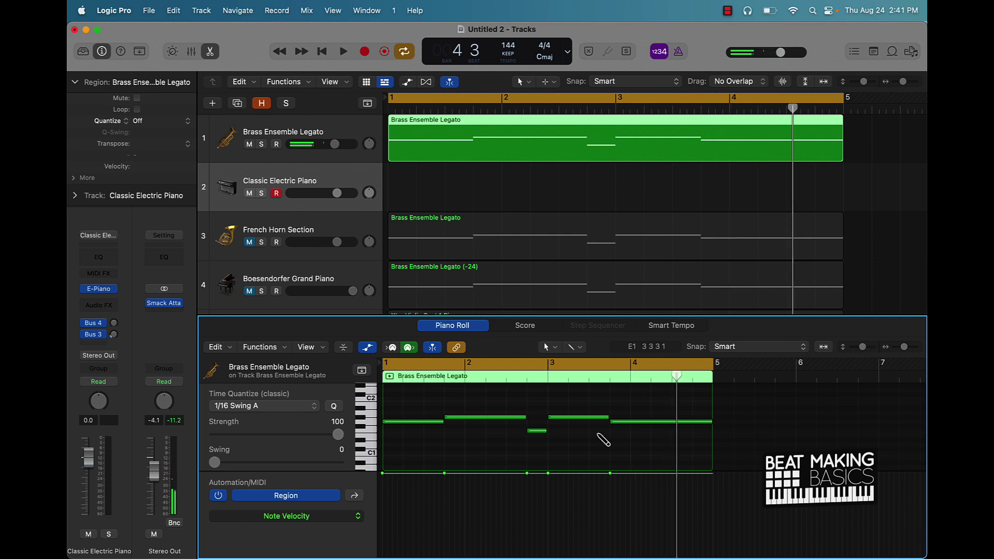
{"action": "key", "text": "super+k"}
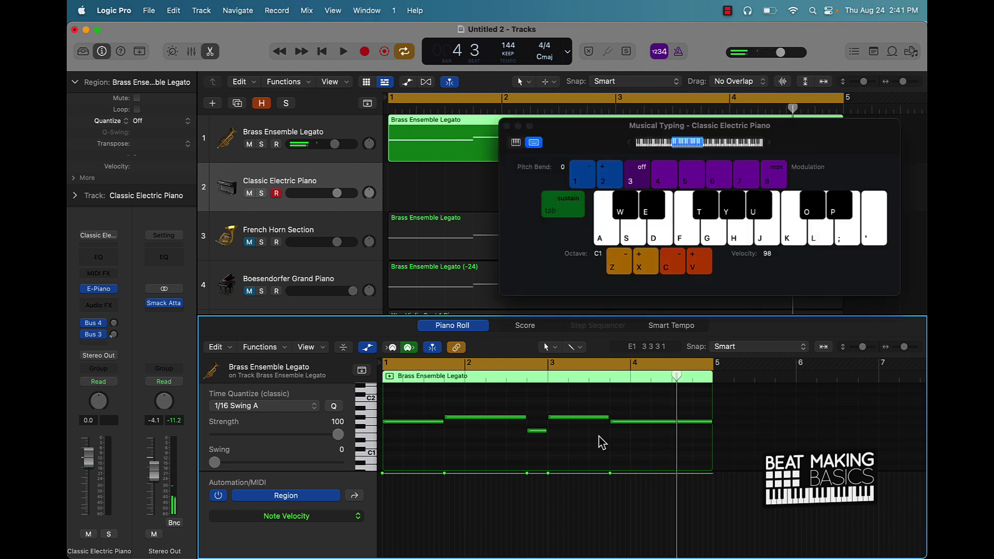
Switch Musical Typing to the piano keyboard view, close it, and deselect the brass region
{"action": "left_click", "coordinate": [516, 143]}
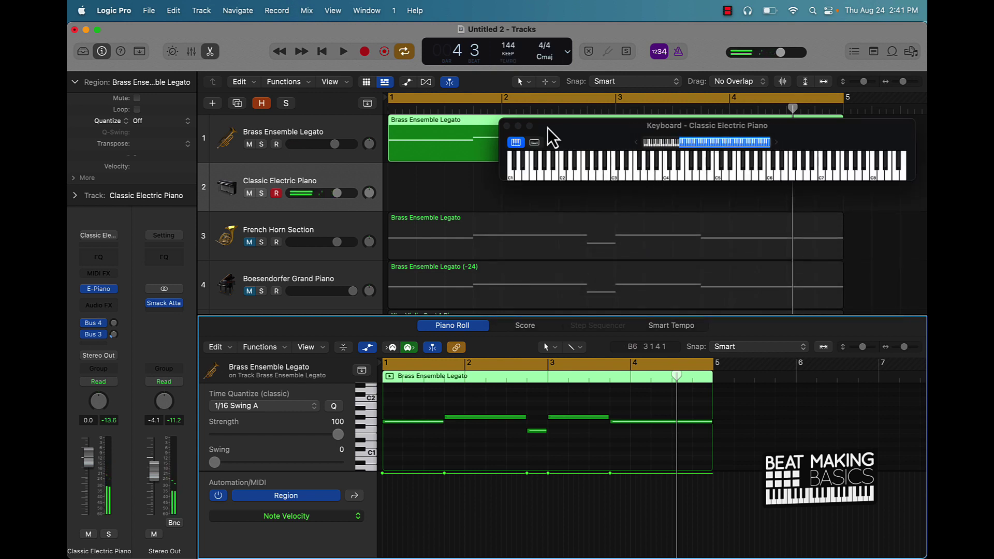
{"action": "left_click", "coordinate": [506, 127]}
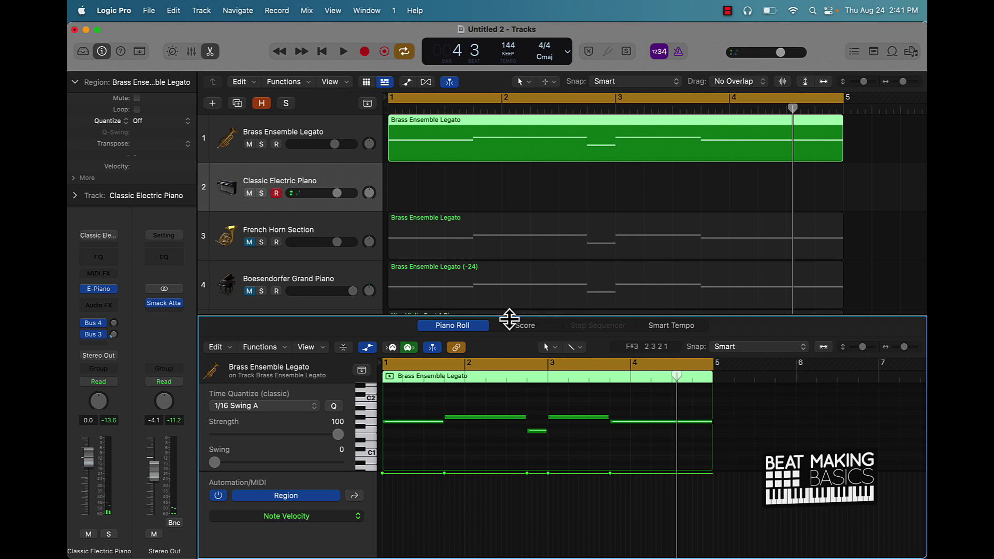
{"action": "left_click", "coordinate": [435, 176]}
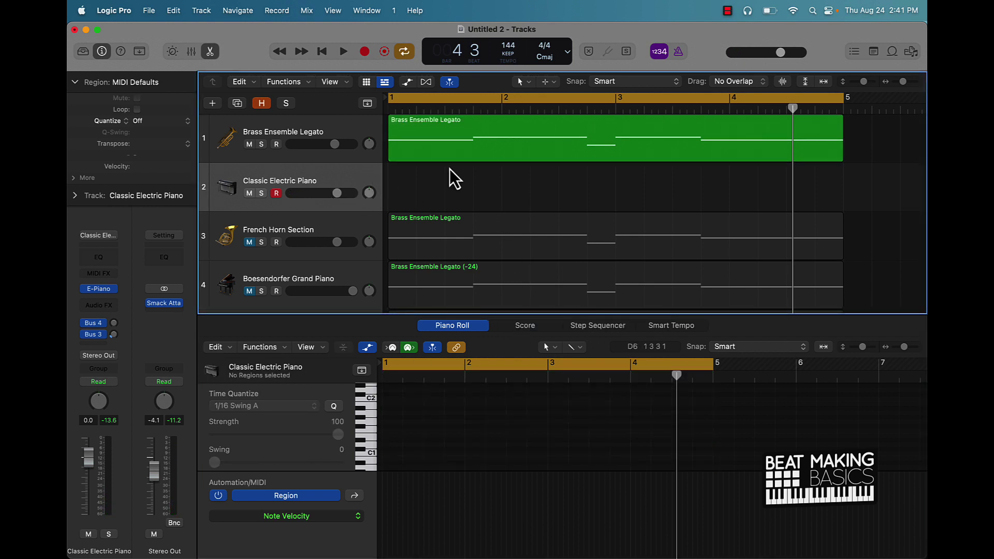
Delete the Classic Electric Piano track and inspect the regions on tracks 1–3 in the Piano Roll
{"action": "key", "text": "super+BackSpace"}
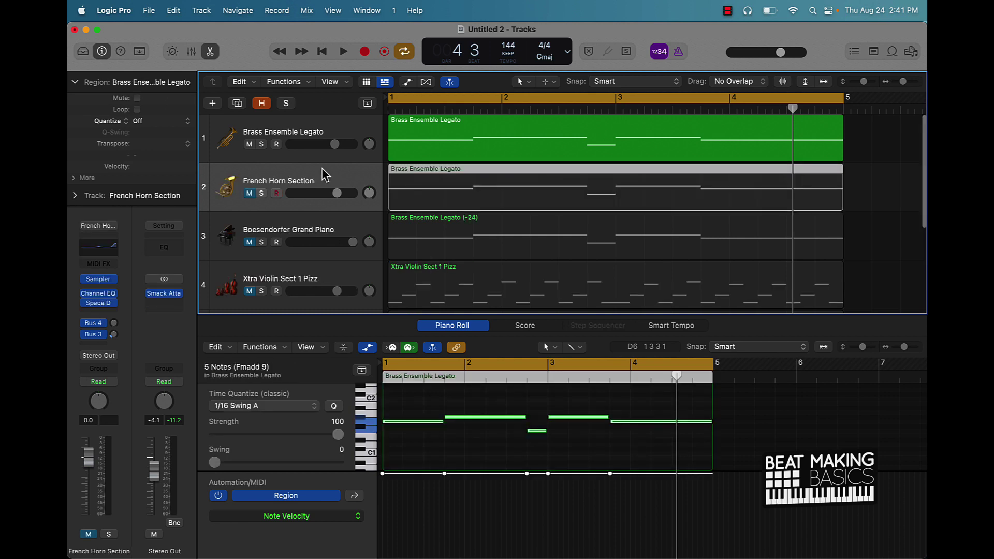
{"action": "left_click", "coordinate": [582, 138]}
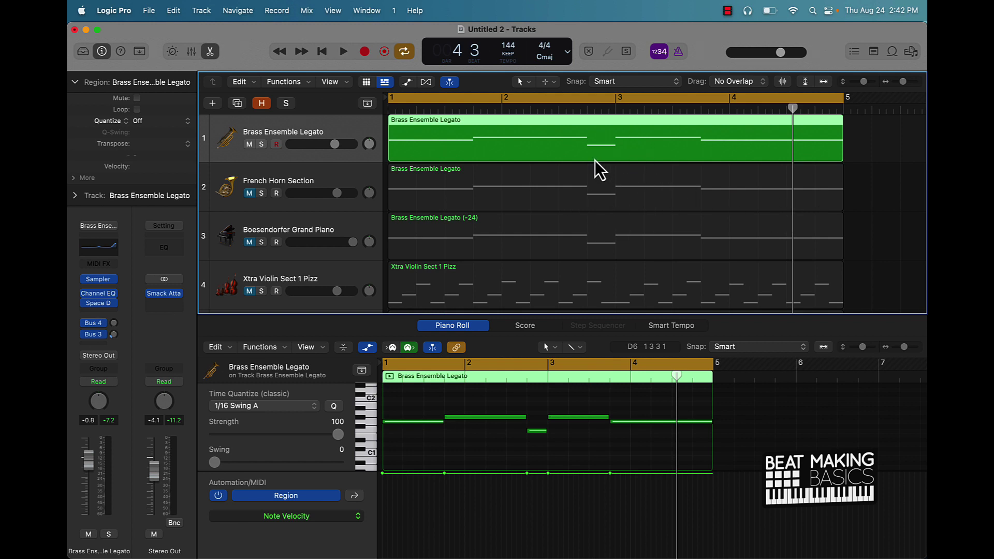
{"action": "left_click", "coordinate": [670, 191]}
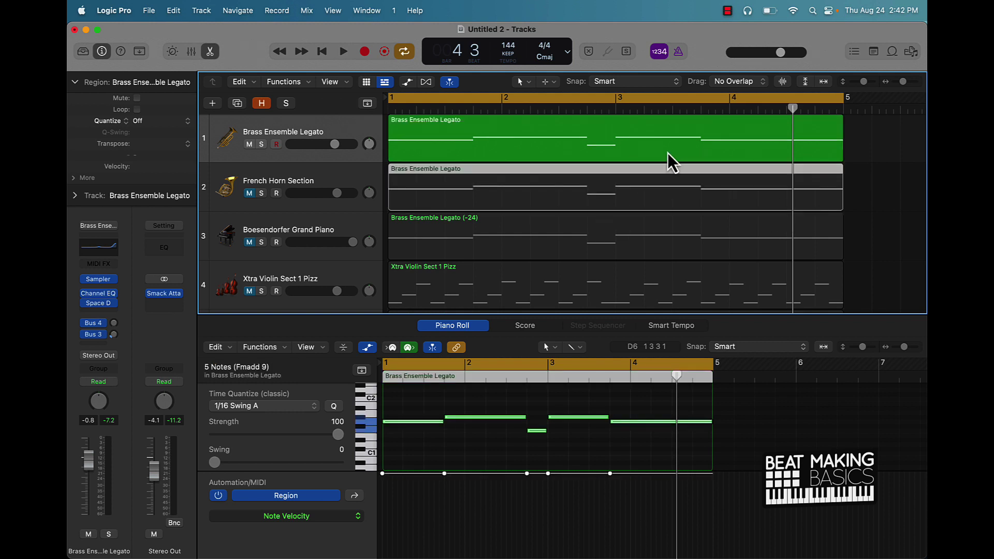
{"action": "left_click", "coordinate": [668, 153]}
{"action": "left_click", "coordinate": [653, 187]}
{"action": "left_click", "coordinate": [642, 234]}
{"action": "left_click", "coordinate": [620, 194]}
Mute Brass Ensemble Legato and audition the French Horn Section part on its own
{"action": "left_click", "coordinate": [249, 144]}
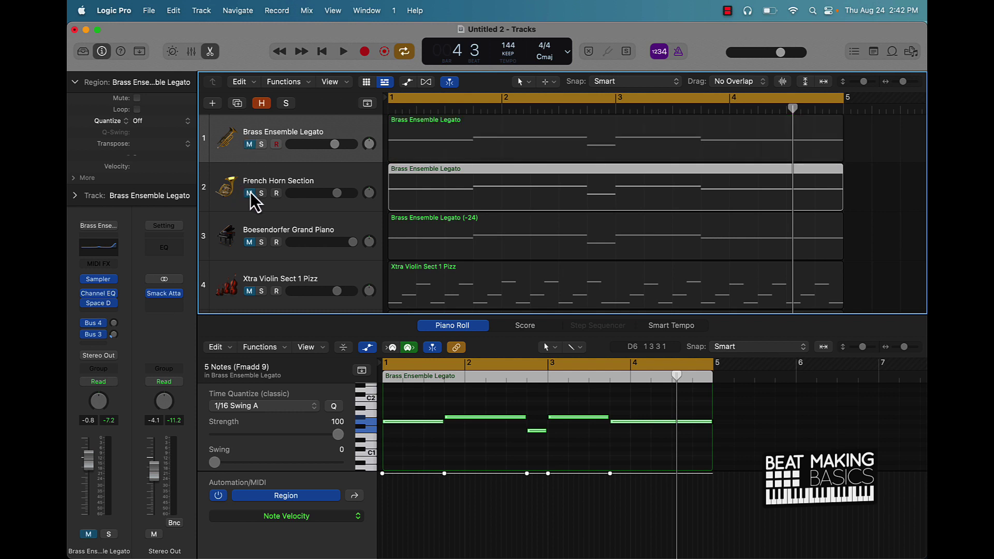
{"action": "left_click", "coordinate": [249, 193]}
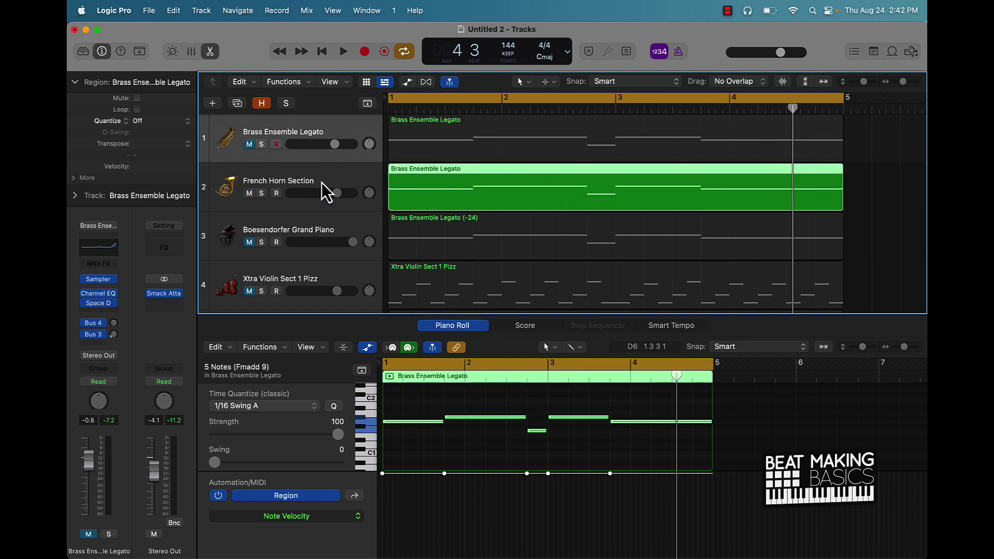
{"action": "key", "text": "space"}
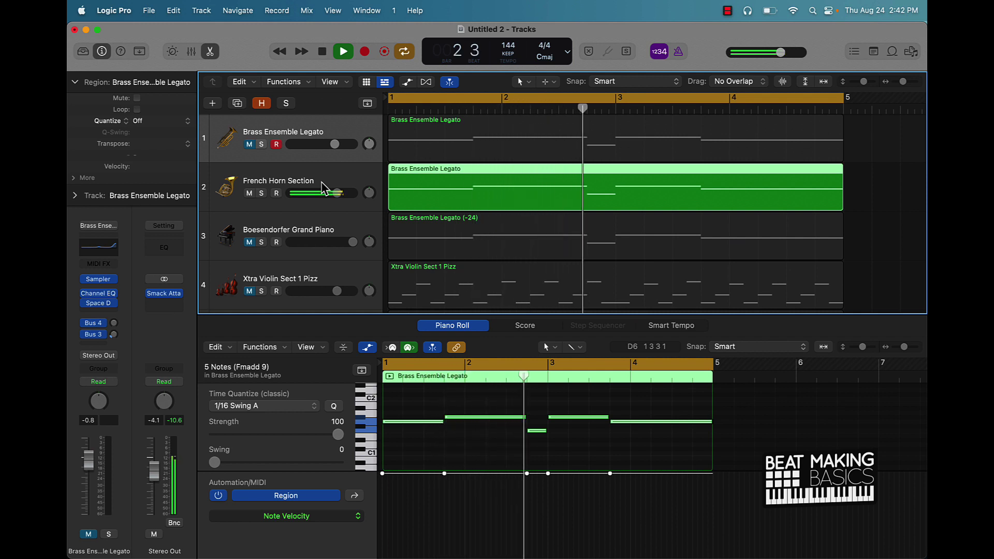
{"action": "left_click", "coordinate": [249, 193]}
{"action": "key", "text": "space"}
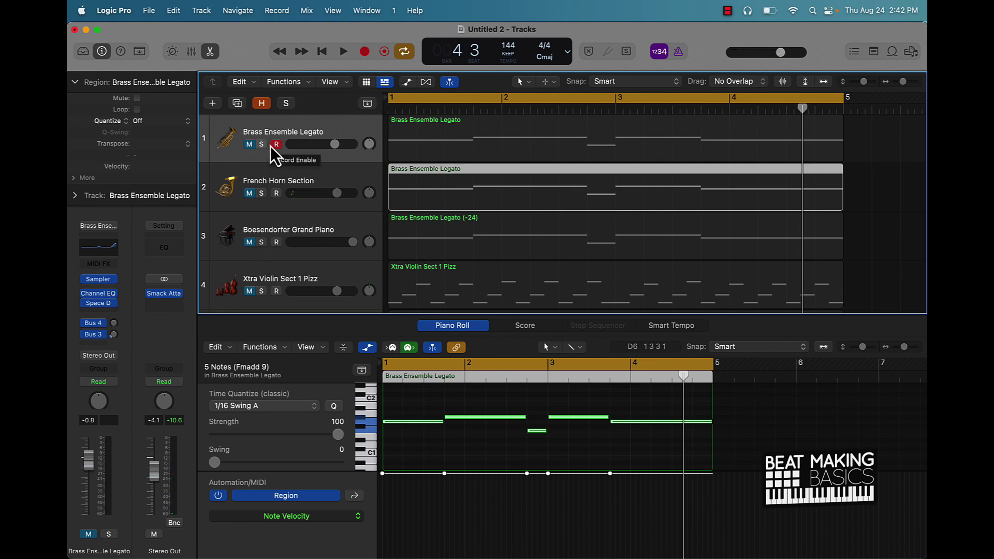
Unmute Boesendorfer Grand Piano and audition it alone
{"action": "left_click", "coordinate": [249, 242]}
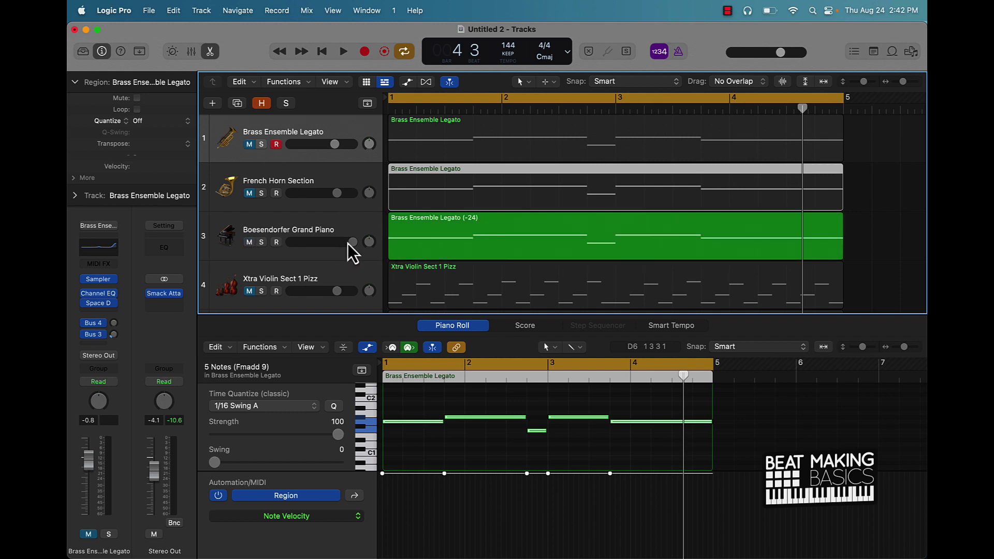
{"action": "key", "text": "space"}
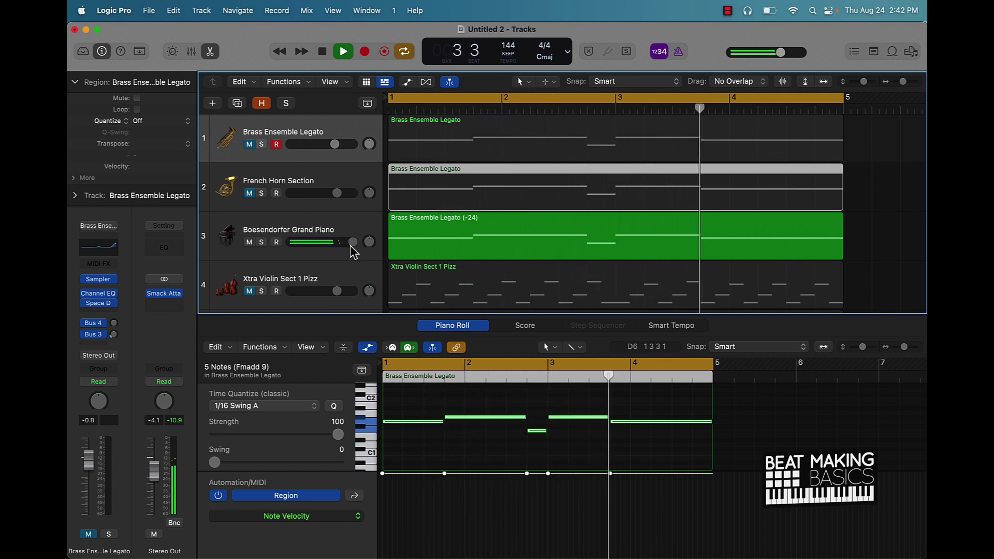
{"action": "key", "text": "space"}
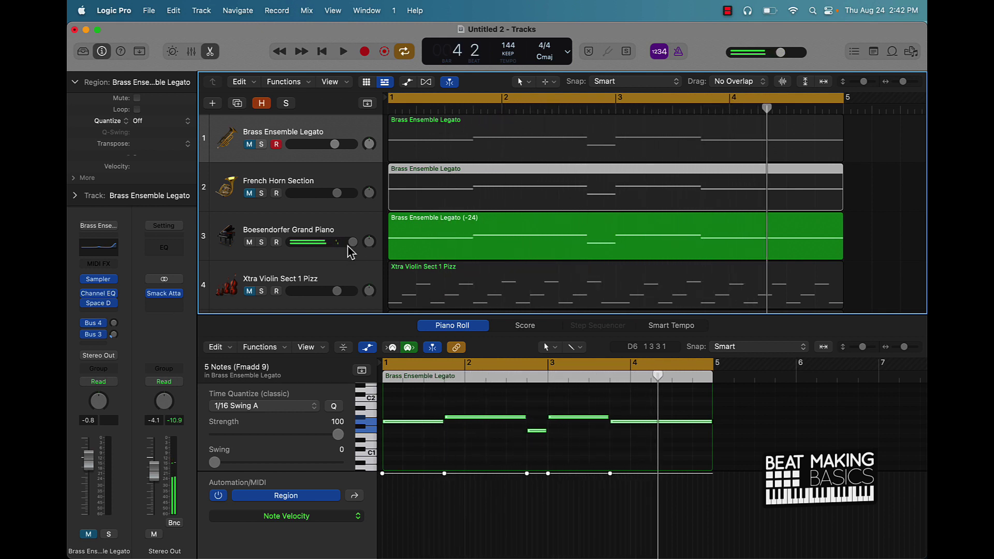
Unmute French Horn Section and Brass Ensemble Legato and play all three tracks together
{"action": "left_click", "coordinate": [249, 193]}
{"action": "left_click", "coordinate": [249, 144]}
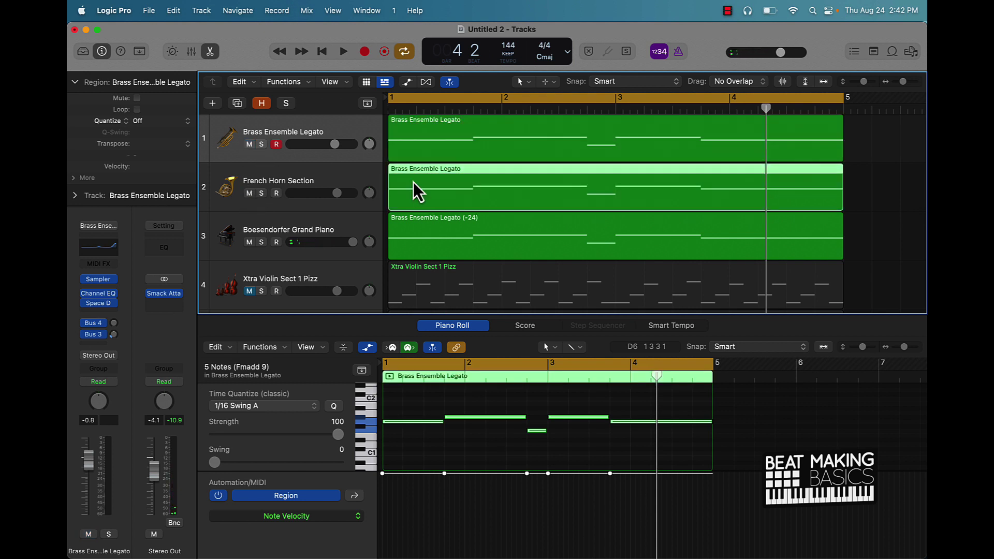
{"action": "key", "text": "space"}
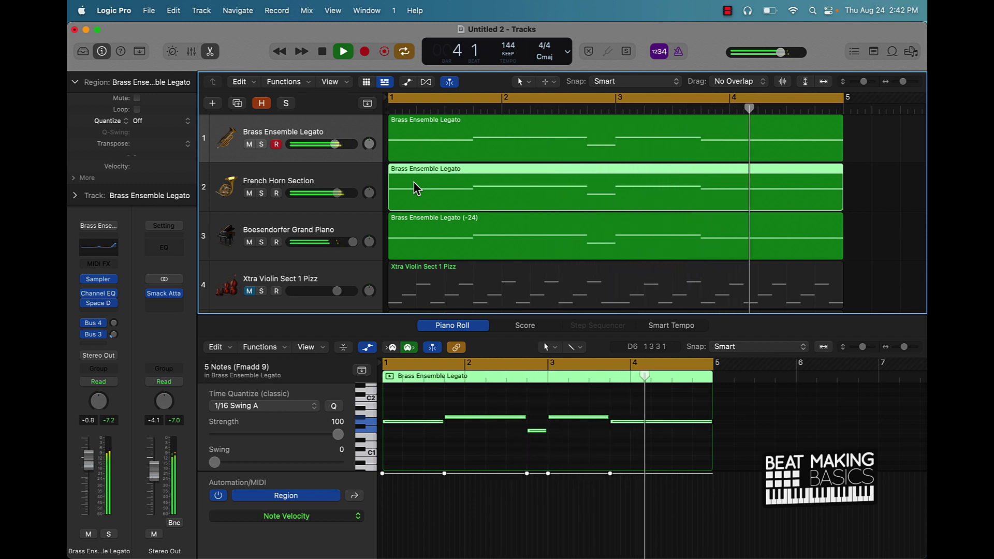
{"action": "scroll", "coordinate": [415, 182], "scroll_direction": "down", "scroll_amount": 3}
{"action": "scroll", "coordinate": [415, 188], "scroll_direction": "up", "scroll_amount": 1}
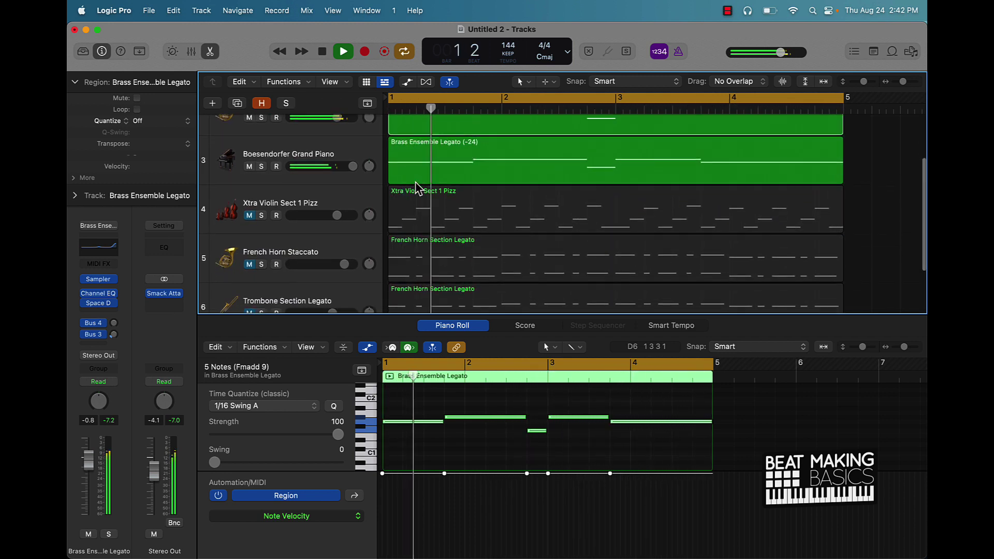
{"action": "scroll", "coordinate": [415, 183], "scroll_direction": "up", "scroll_amount": 1}
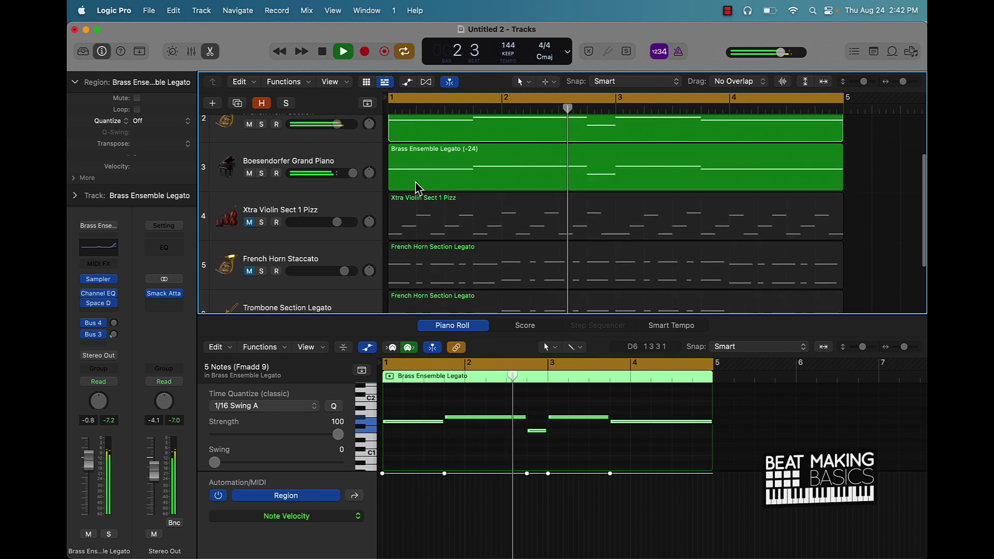
{"action": "scroll", "coordinate": [415, 185], "scroll_direction": "down", "scroll_amount": 1}
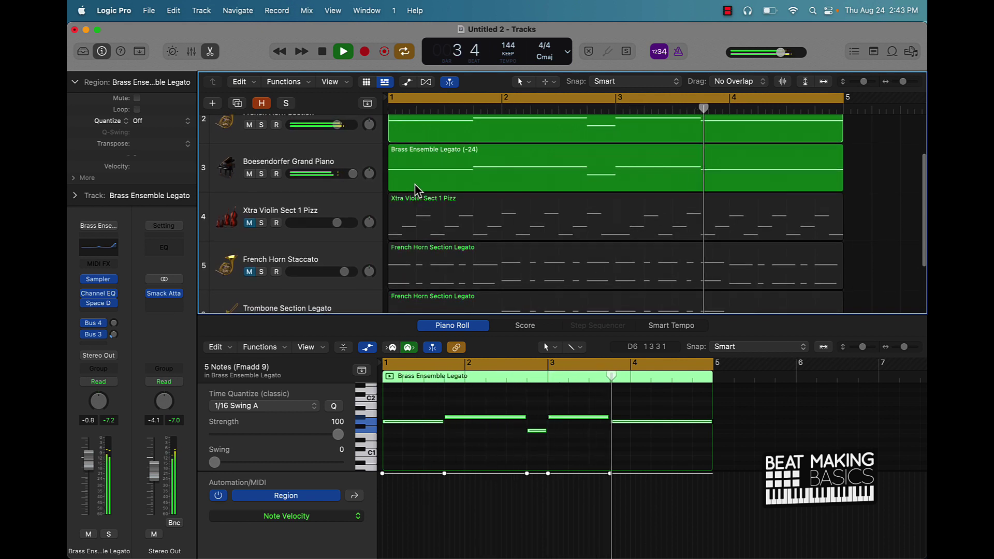
{"action": "key", "text": "space"}
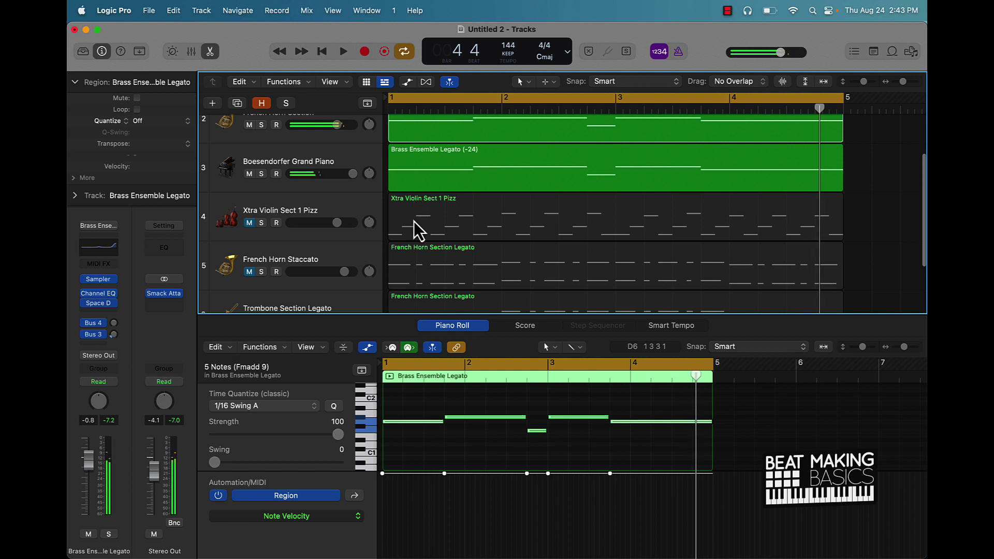
{"action": "scroll", "coordinate": [415, 221], "scroll_direction": "down", "scroll_amount": 3}
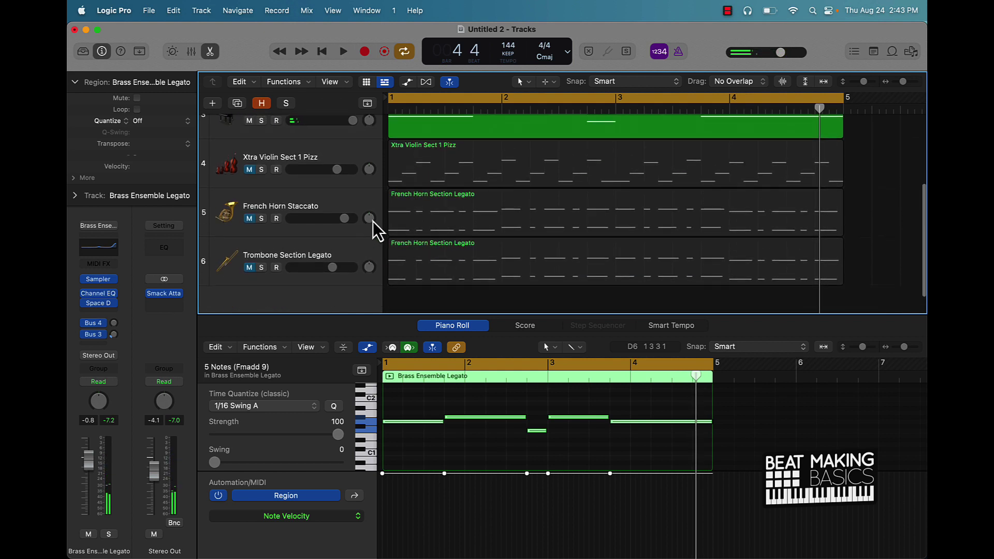
Reorder French Horn Staccato and Trombone Section Legato to sit above Xtra Violin Sect 1 Pizz
{"action": "left_click_drag", "start_coordinate": [223, 209], "coordinate": [220, 158]}
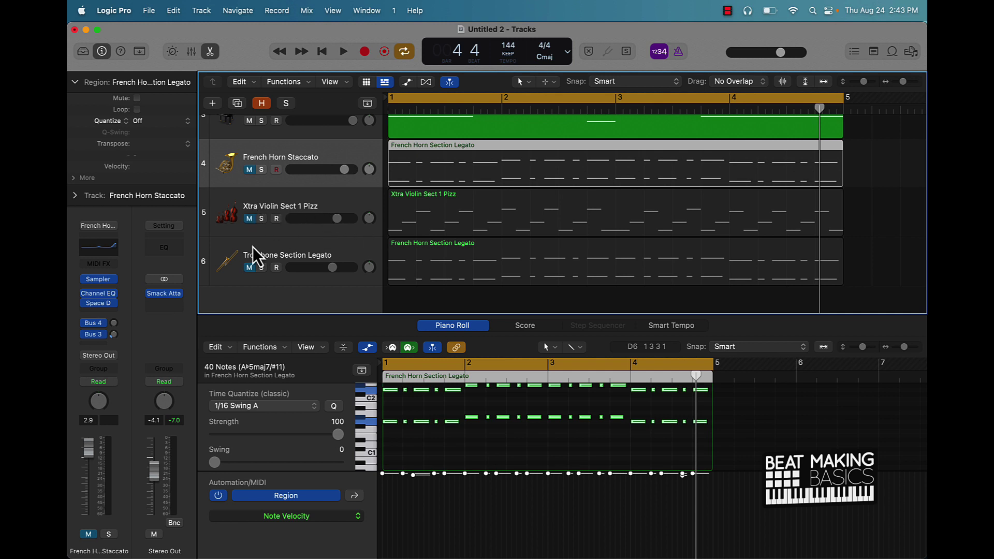
{"action": "left_click_drag", "start_coordinate": [235, 240], "coordinate": [243, 217]}
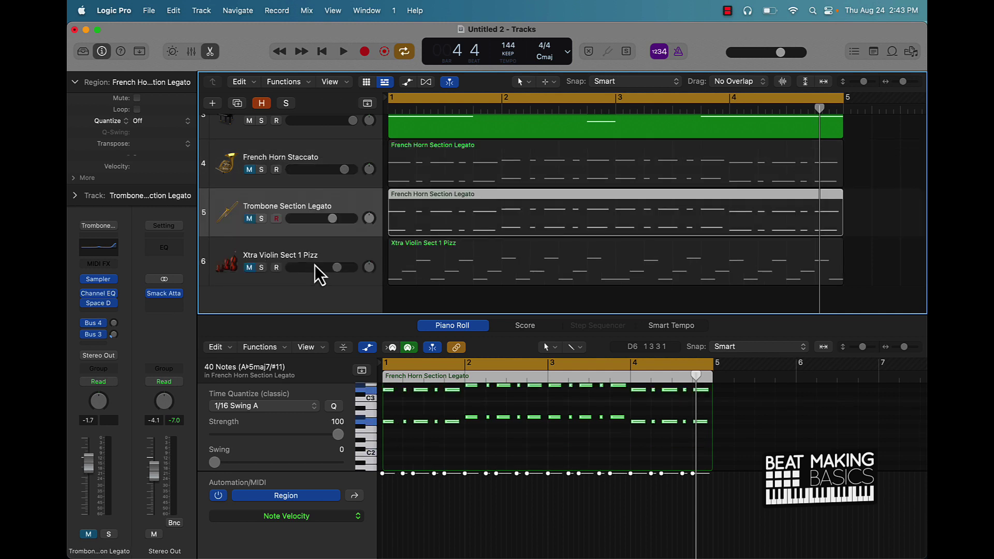
{"action": "scroll", "coordinate": [231, 232], "scroll_direction": "up", "scroll_amount": 3}
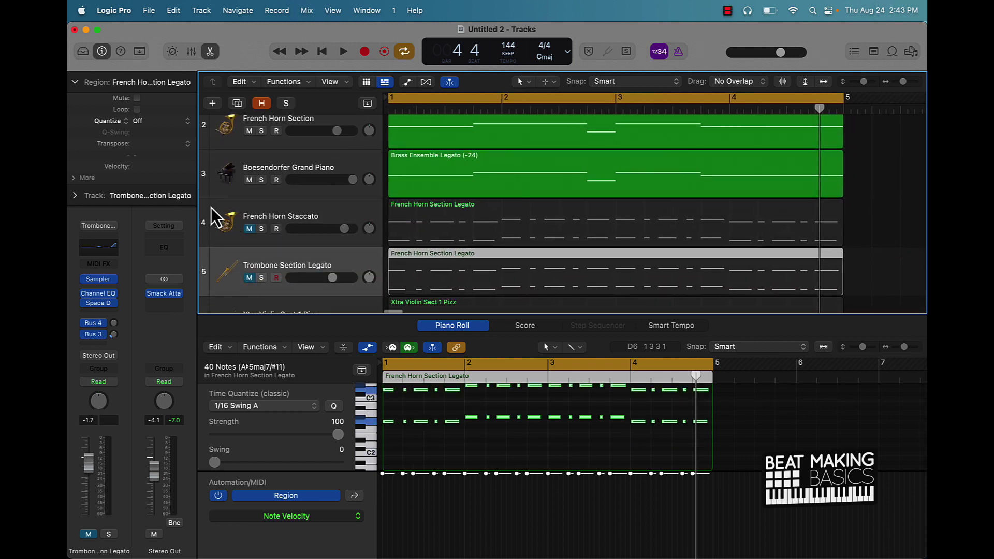
{"action": "left_click", "coordinate": [227, 240]}
{"action": "mouse_move", "coordinate": [219, 260]}
{"action": "left_mouse_down"}
{"action": "mouse_move", "coordinate": [215, 213]}
{"action": "mouse_move", "coordinate": [224, 237]}
{"action": "mouse_move", "coordinate": [228, 222]}
{"action": "mouse_move", "coordinate": [231, 265]}
{"action": "left_mouse_up"}
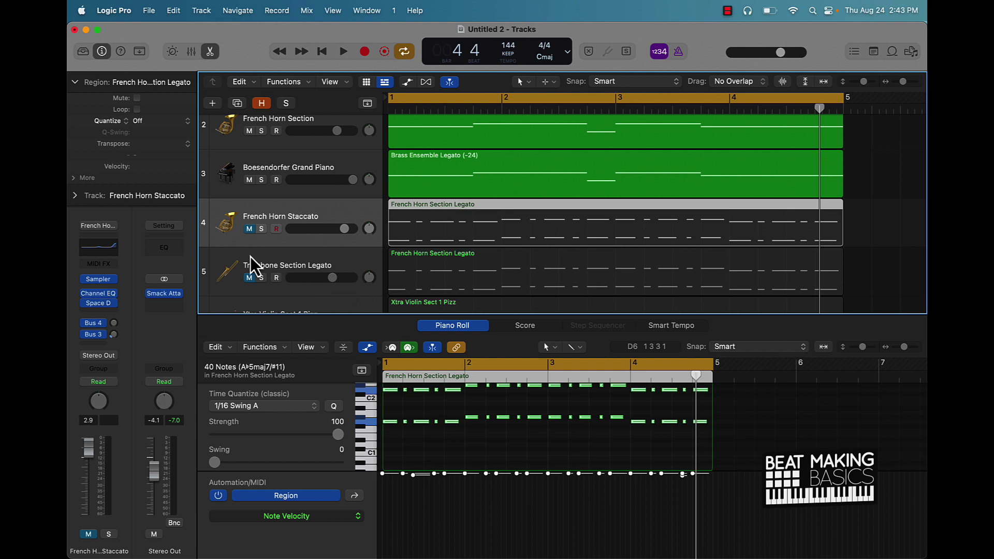
Unmute and solo French Horn Staccato, then play its part alone
{"action": "left_click", "coordinate": [249, 229]}
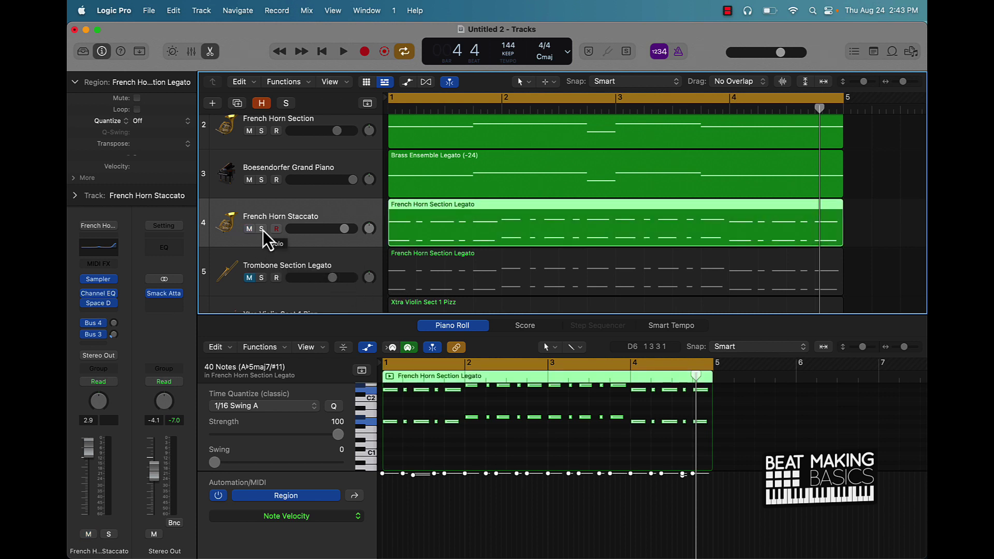
{"action": "left_click", "coordinate": [261, 229]}
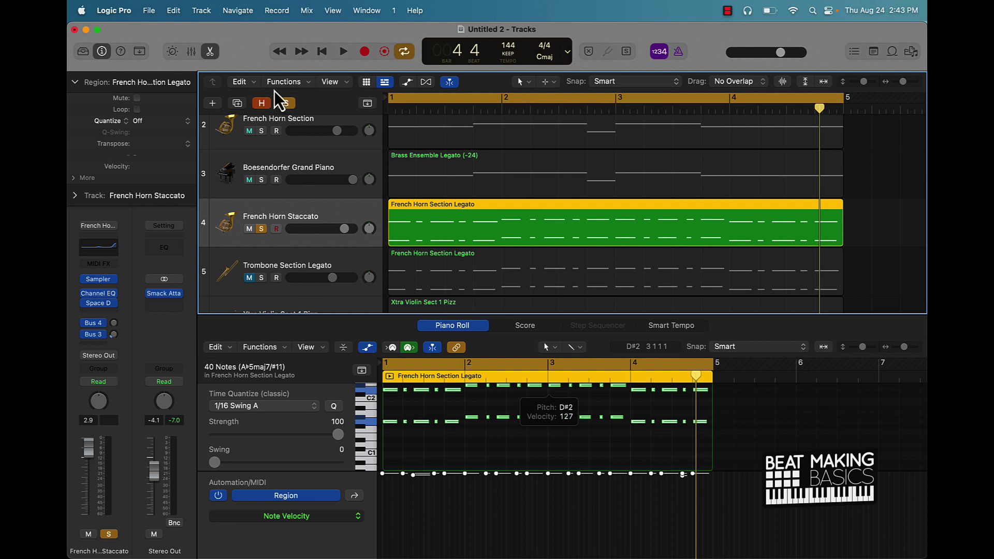
{"action": "left_click", "coordinate": [347, 52]}
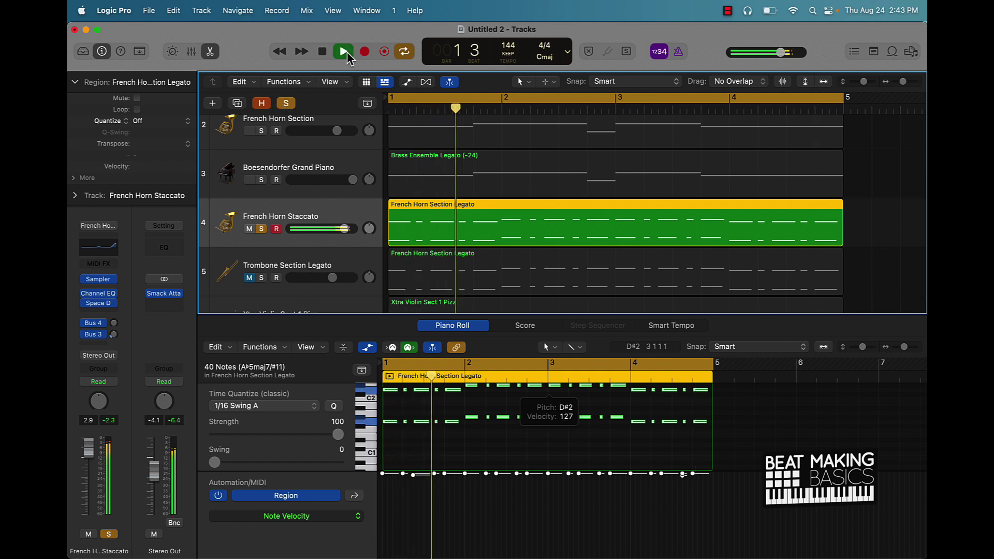
{"action": "scroll", "coordinate": [576, 421], "scroll_direction": "up", "scroll_amount": 2}
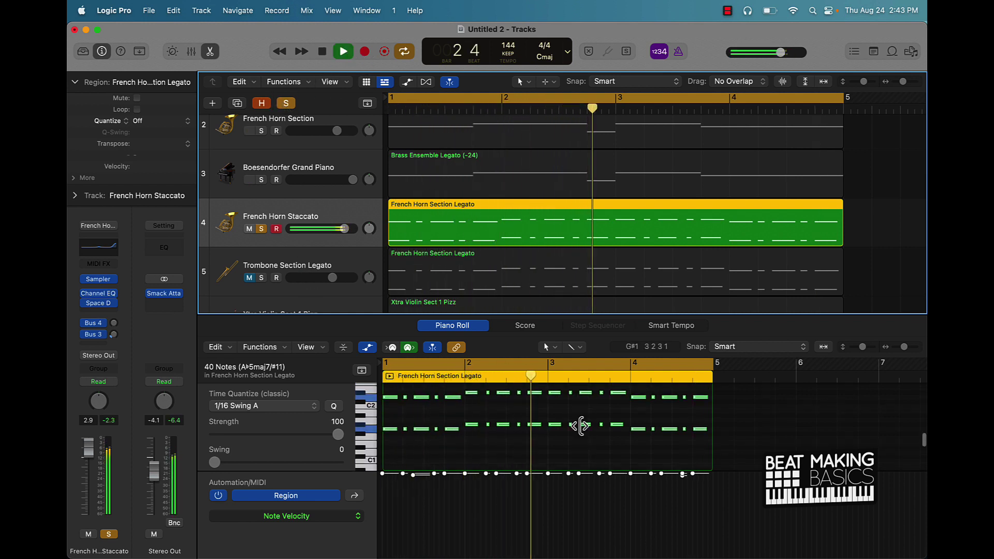
{"action": "scroll", "coordinate": [584, 433], "scroll_direction": "down", "scroll_amount": 1}
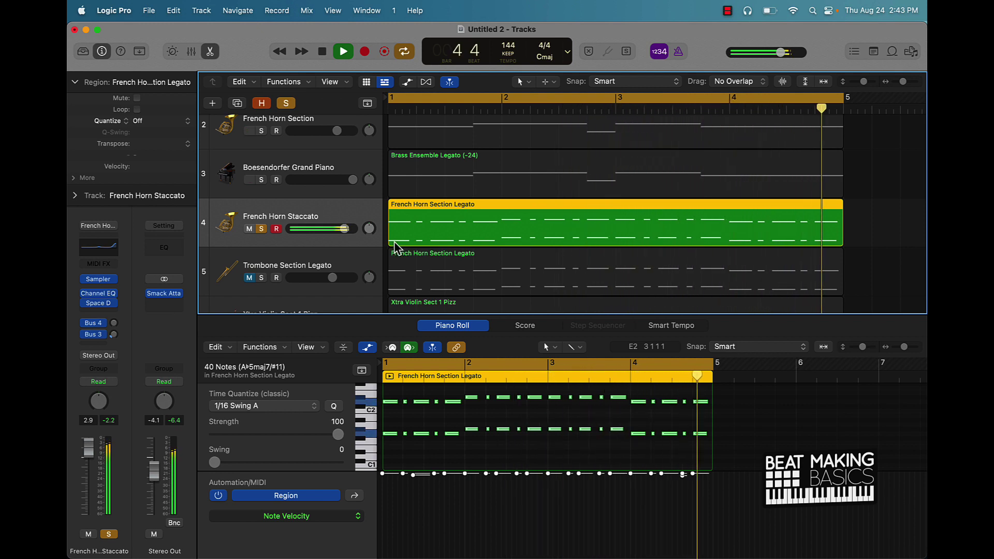
{"action": "key", "text": "space"}
Solo Trombone Section Legato too and set its volume to -0.3 dB while both play
{"action": "left_click", "coordinate": [261, 278]}
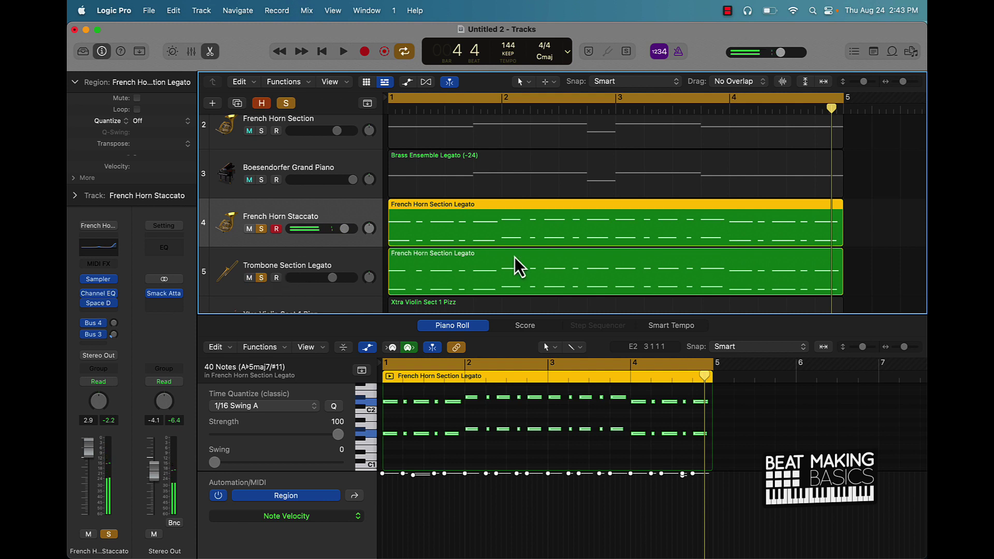
{"action": "scroll", "coordinate": [520, 277], "scroll_direction": "down", "scroll_amount": 3}
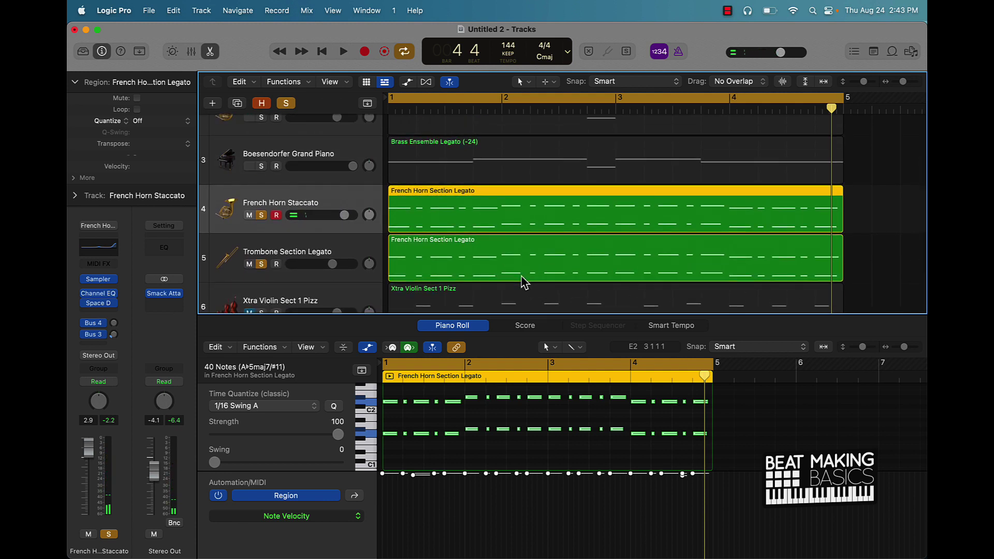
{"action": "key", "text": "space"}
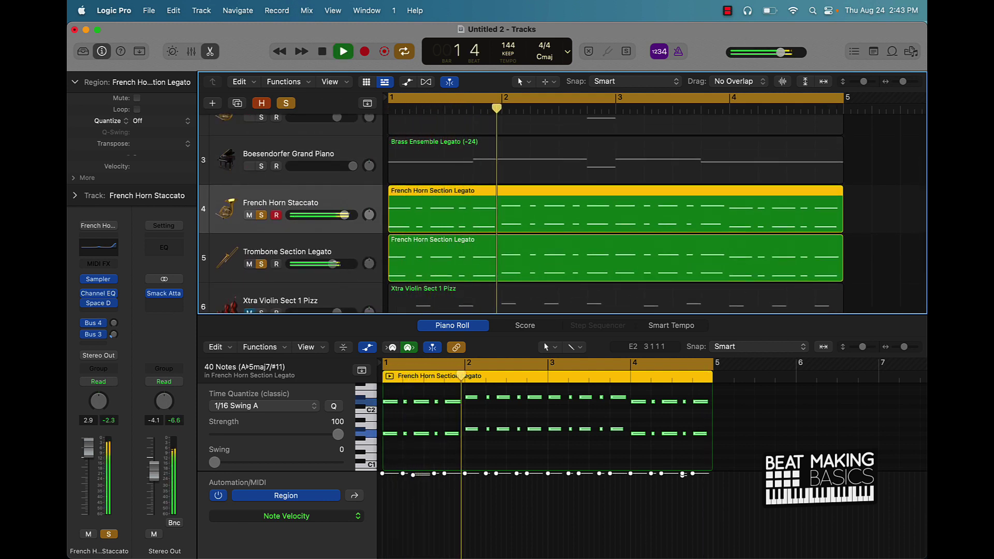
{"action": "left_click_drag", "start_coordinate": [334, 264], "coordinate": [338, 264]}
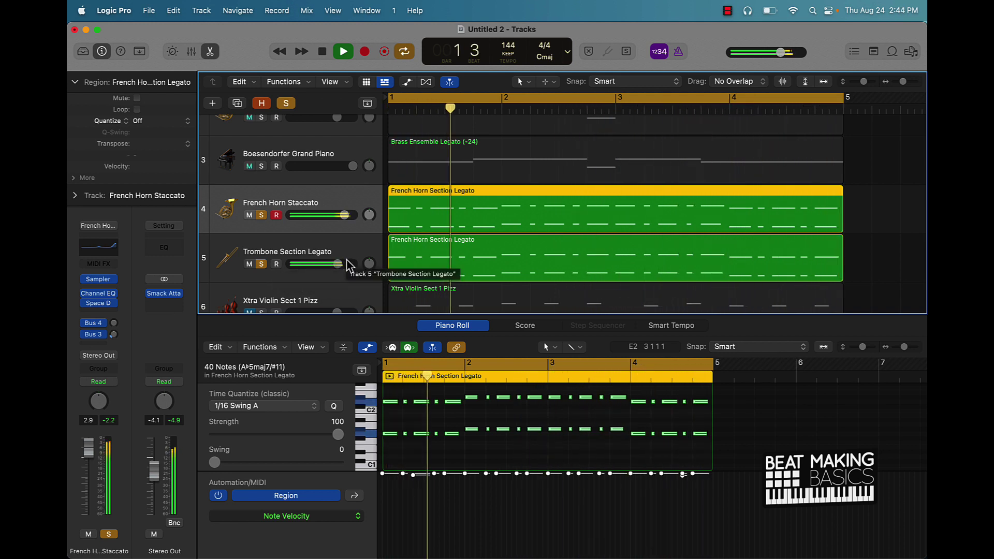
{"action": "left_click_drag", "start_coordinate": [346, 262], "coordinate": [348, 262]}
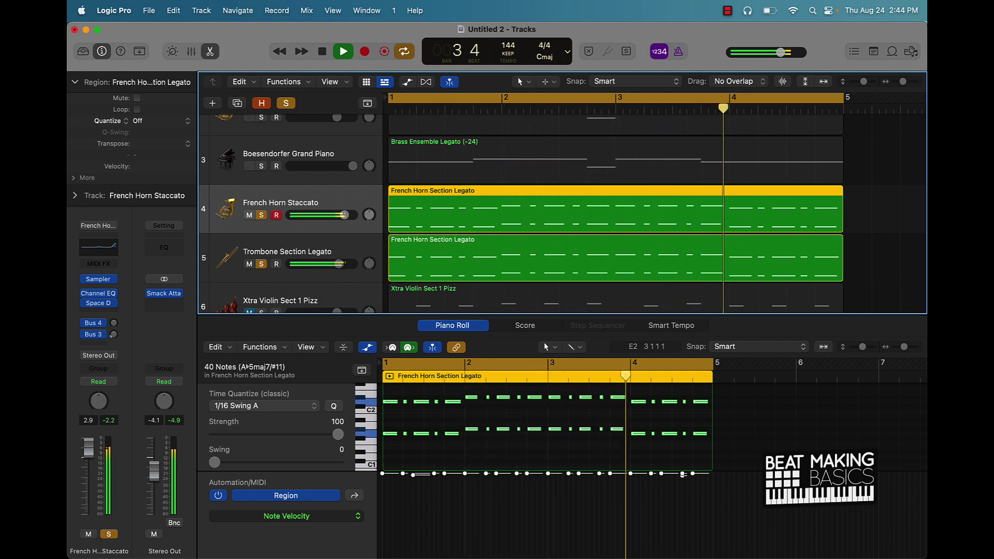
{"action": "key", "text": "space"}
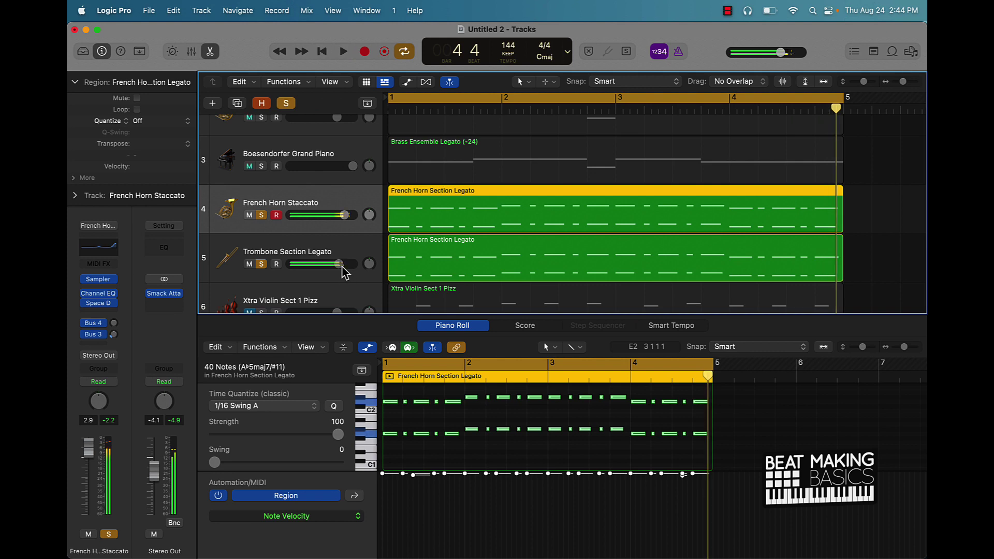
{"action": "scroll", "coordinate": [336, 266], "scroll_direction": "up", "scroll_amount": 5}
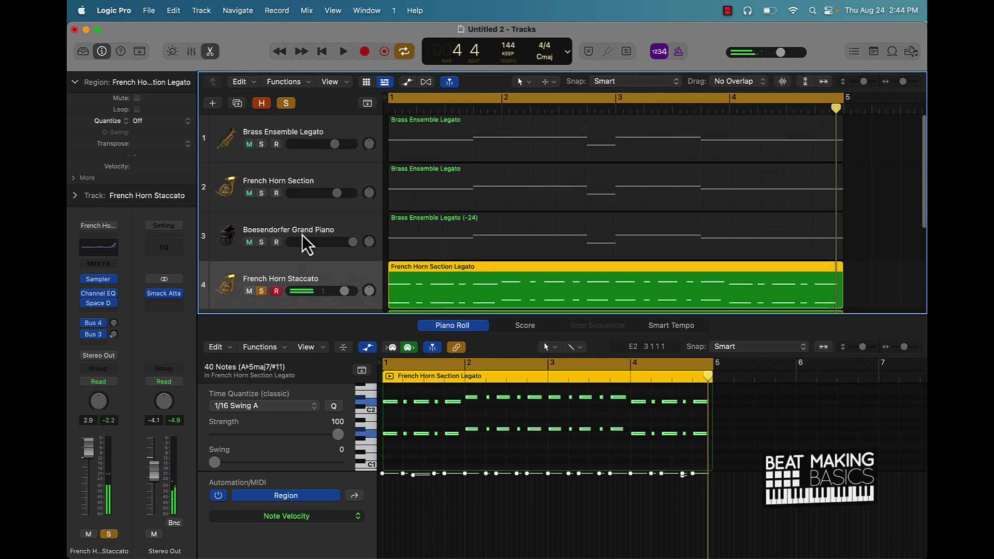
Solo tracks 1–3 as well and pull French Horn Staccato down to +0.7 dB during playback
{"action": "left_click_drag", "start_coordinate": [262, 242], "coordinate": [265, 151]}
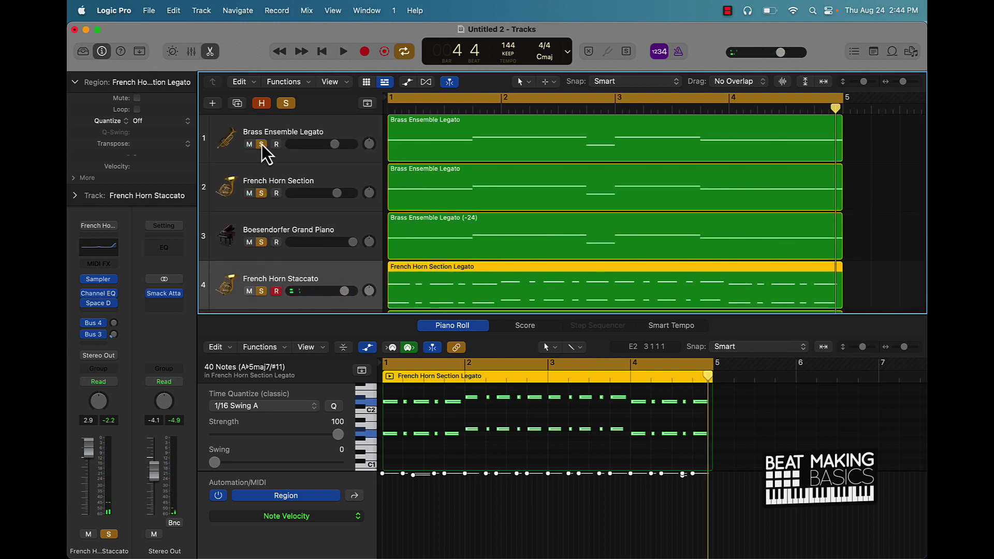
{"action": "key", "text": "space"}
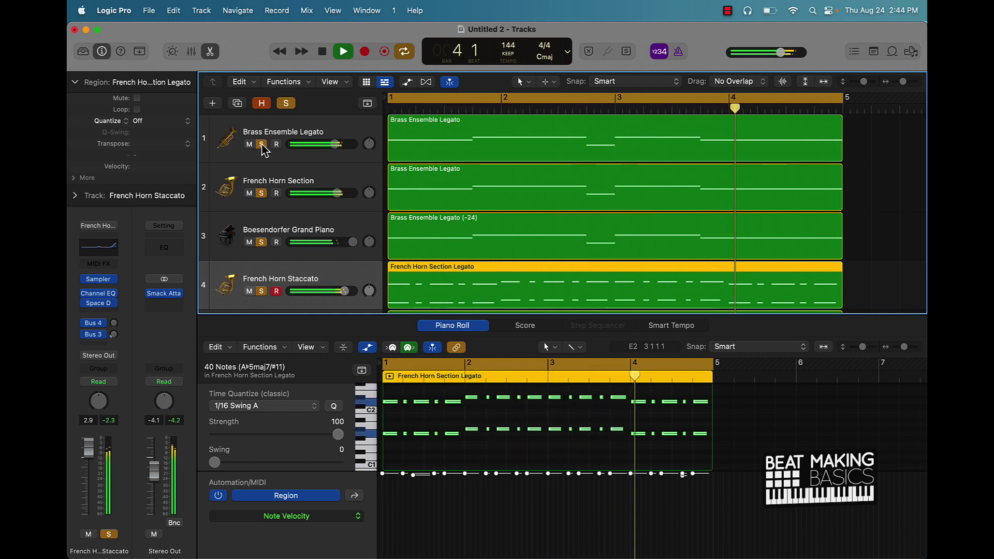
{"action": "scroll", "coordinate": [330, 184], "scroll_direction": "down", "scroll_amount": 3}
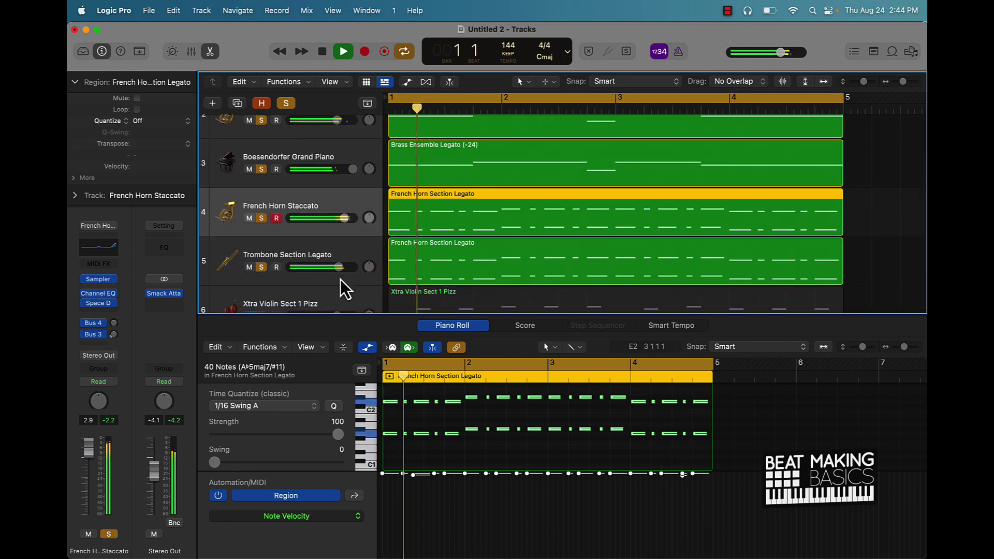
{"action": "scroll", "coordinate": [326, 248], "scroll_direction": "up", "scroll_amount": 1}
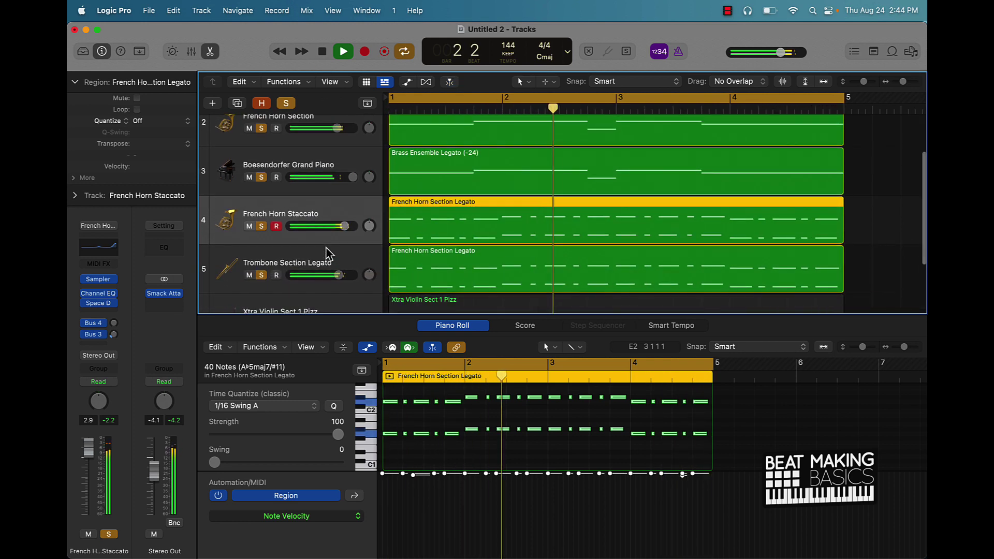
{"action": "left_click_drag", "start_coordinate": [344, 227], "coordinate": [338, 226]}
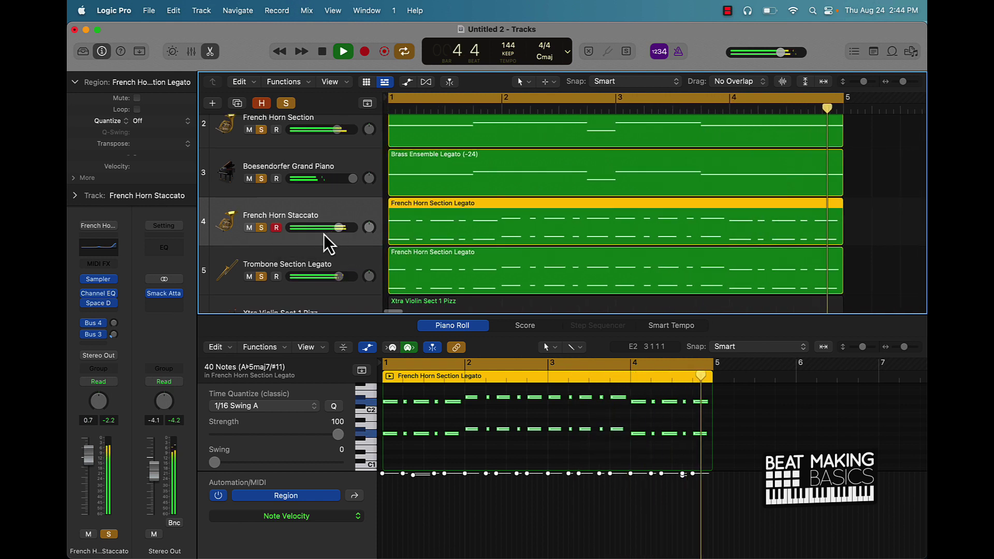
{"action": "key", "text": "space"}
Clear all solos, then unmute, solo and select the Xtra Violin Sect 1 Pizz track
{"action": "left_click", "coordinate": [286, 103]}
{"action": "scroll", "coordinate": [300, 234], "scroll_direction": "down", "scroll_amount": 2}
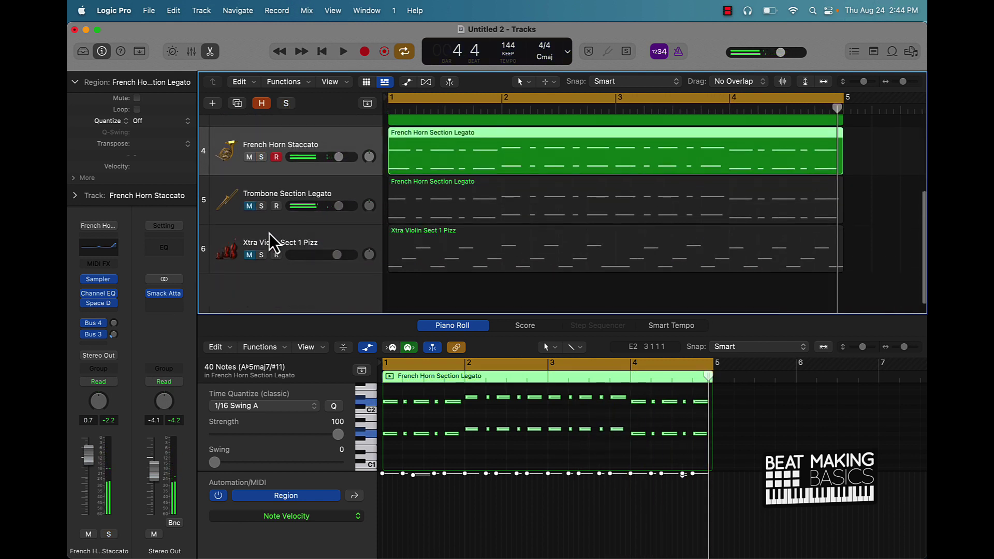
{"action": "left_click", "coordinate": [250, 254]}
{"action": "left_click", "coordinate": [261, 255]}
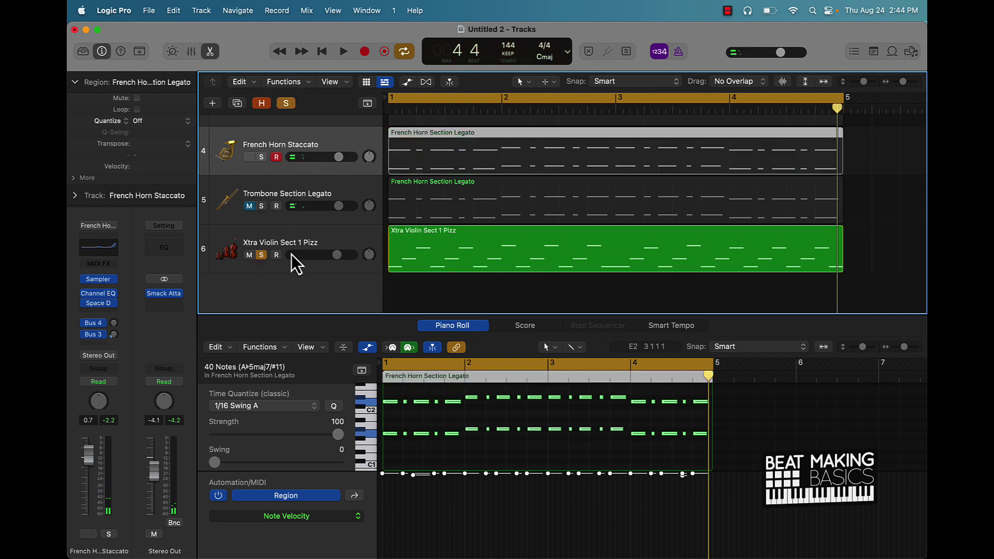
{"action": "left_click", "coordinate": [298, 241]}
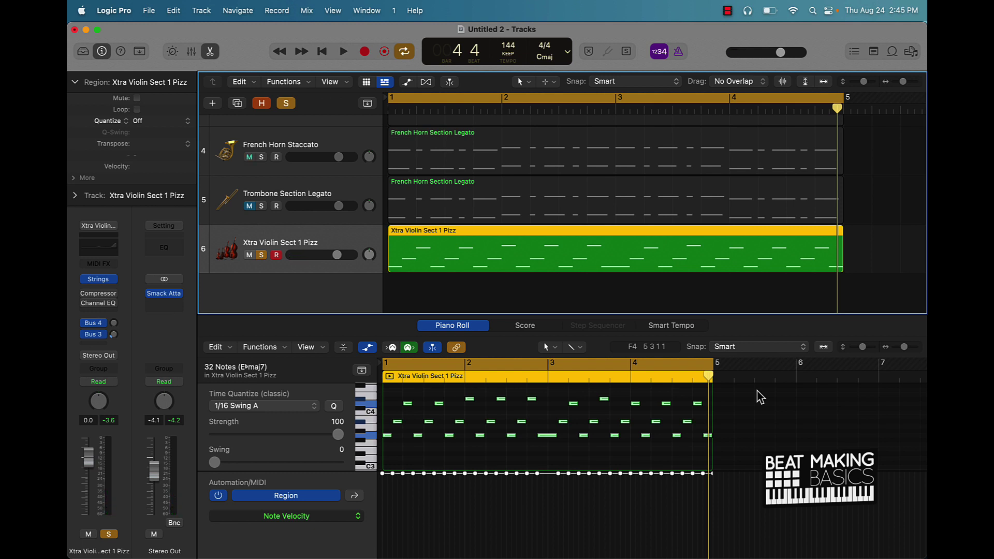
Audition the soloed violin, then clear the solo and unmute Trombone Section Legato for full playback
{"action": "key", "text": "space"}
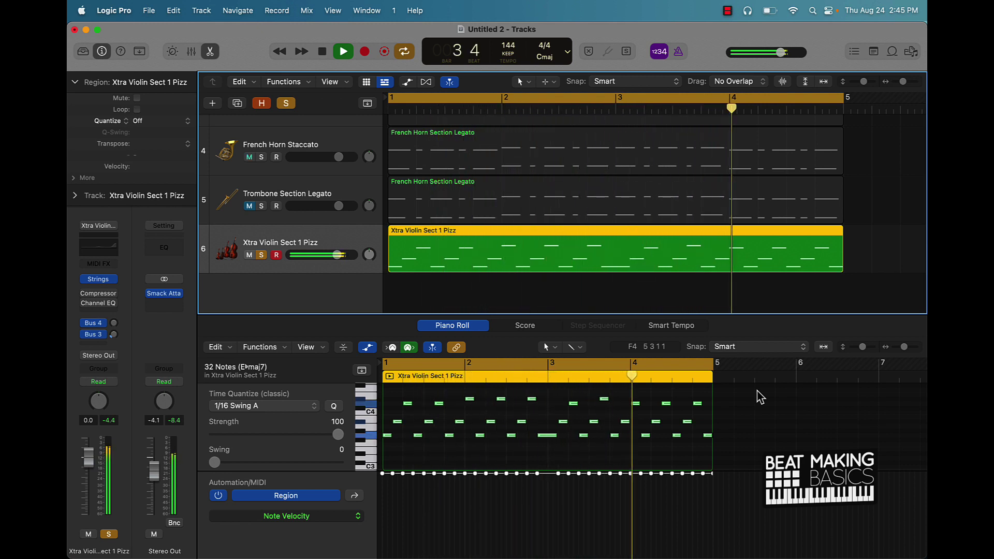
{"action": "key", "text": "space"}
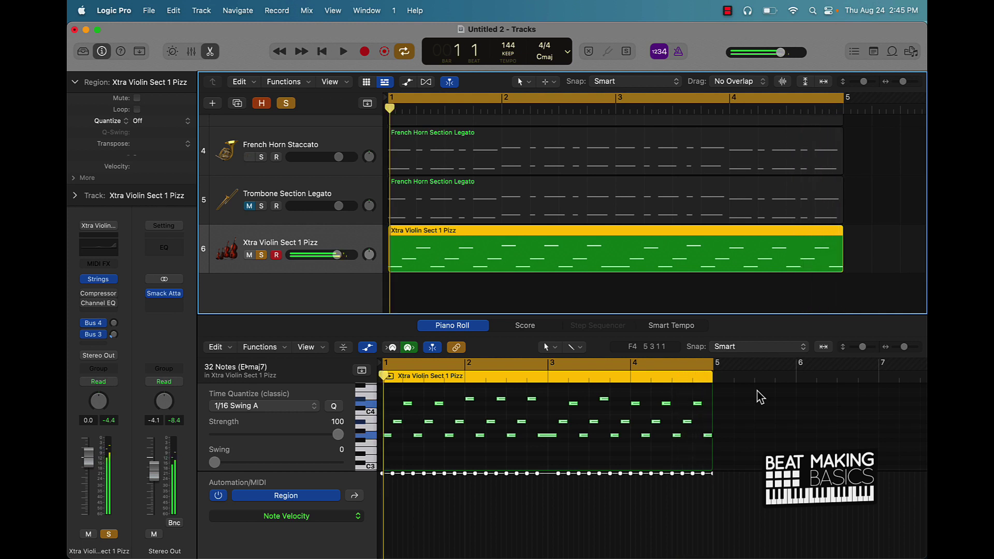
{"action": "left_click", "coordinate": [292, 104]}
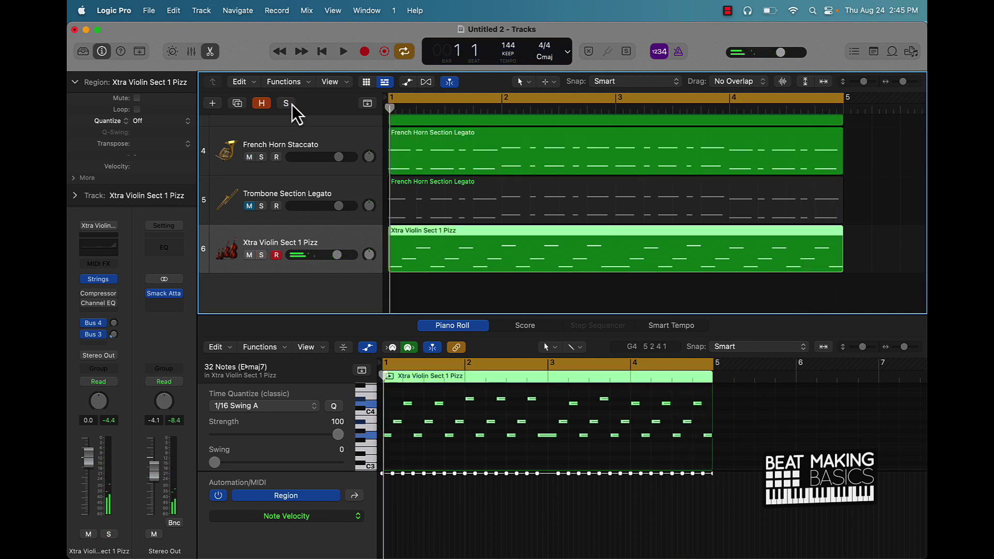
{"action": "left_click", "coordinate": [249, 206]}
{"action": "key", "text": "space"}
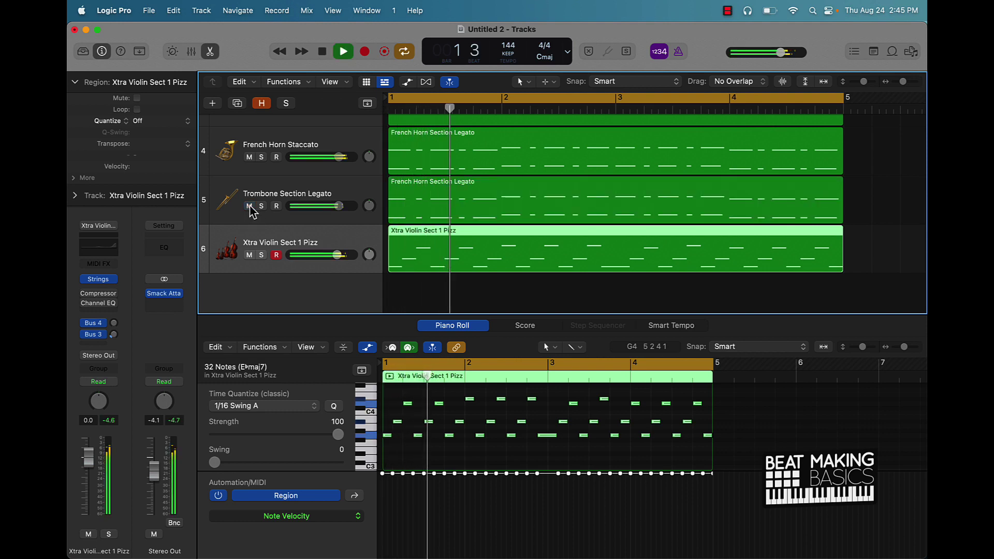
{"action": "scroll", "coordinate": [500, 250], "scroll_direction": "up", "scroll_amount": 3}
{"action": "scroll", "coordinate": [500, 250], "scroll_direction": "down", "scroll_amount": 4}
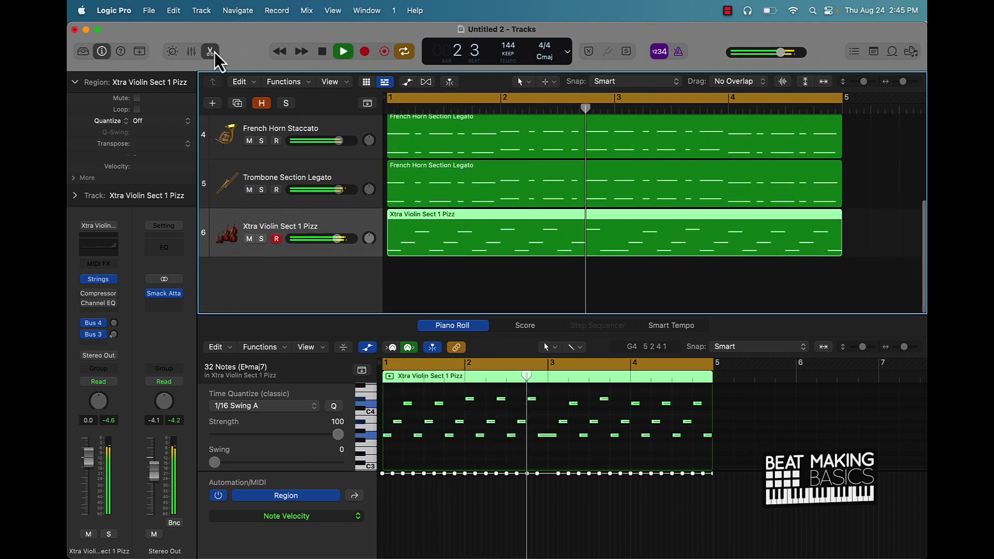
Close the Piano Roll, stop playback at bar 5, and briefly check the Mixer
{"action": "left_click", "coordinate": [213, 52]}
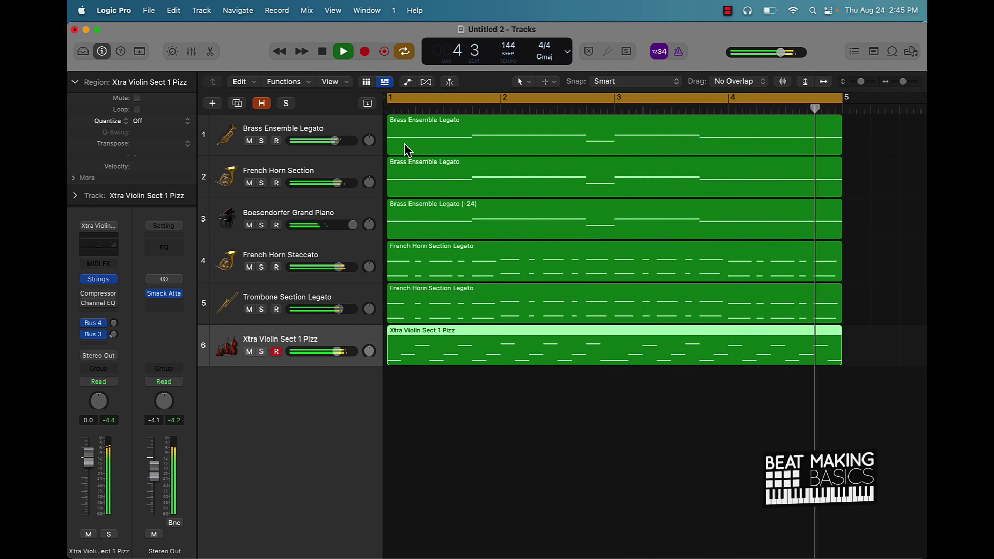
{"action": "key", "text": "space"}
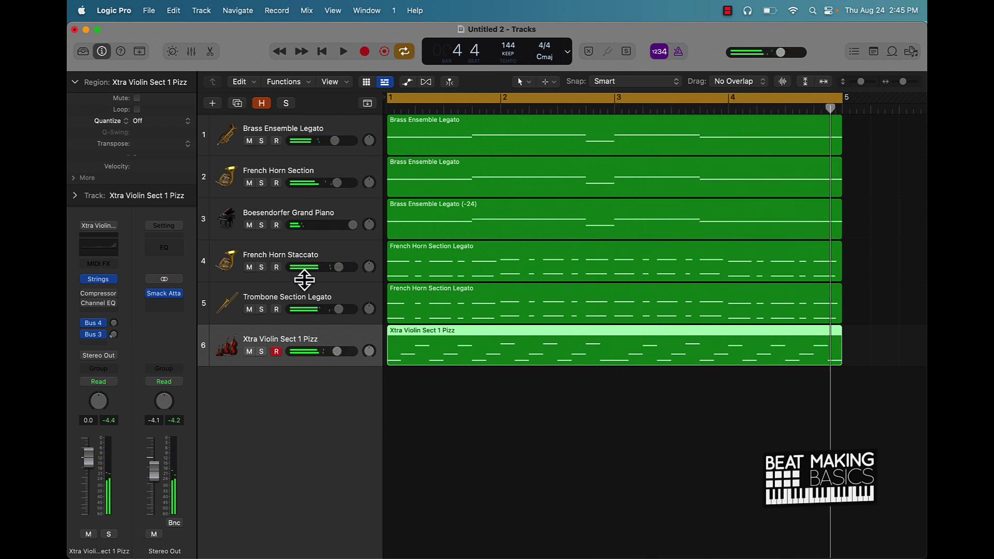
{"action": "left_click", "coordinate": [191, 52]}
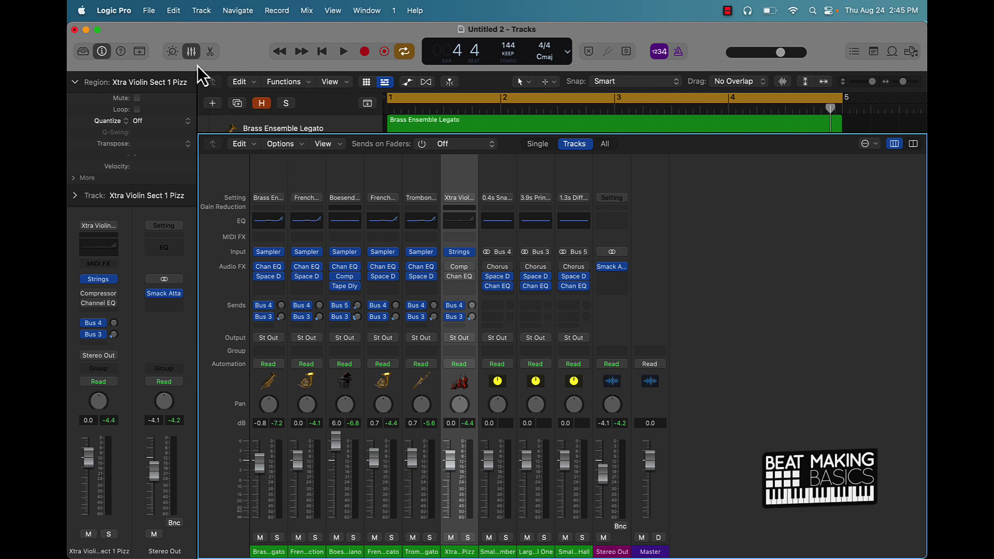
{"action": "left_click", "coordinate": [192, 54]}
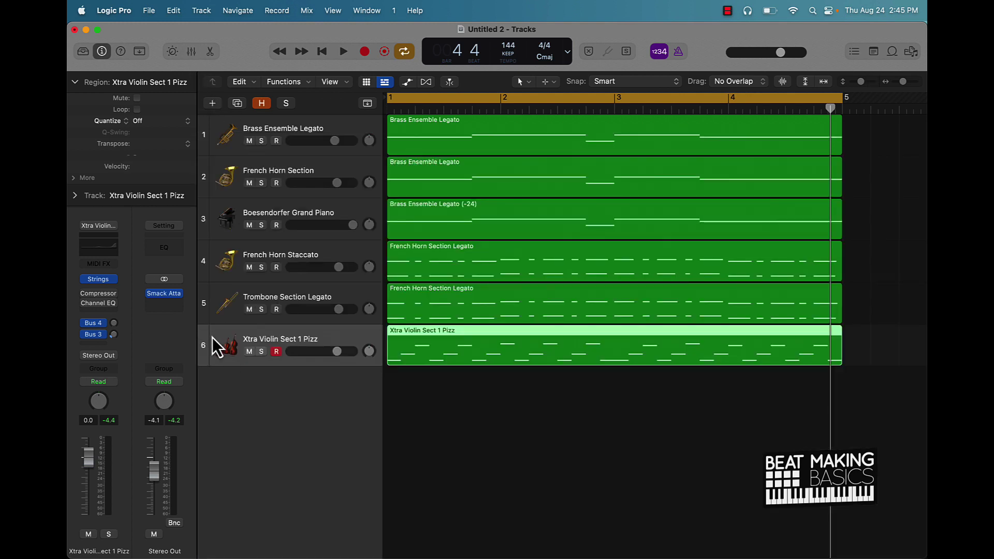
Insert the stereo ValhallaRoom reverb on the Xtra Violin track's Audio FX slot
{"action": "left_click", "coordinate": [94, 312]}
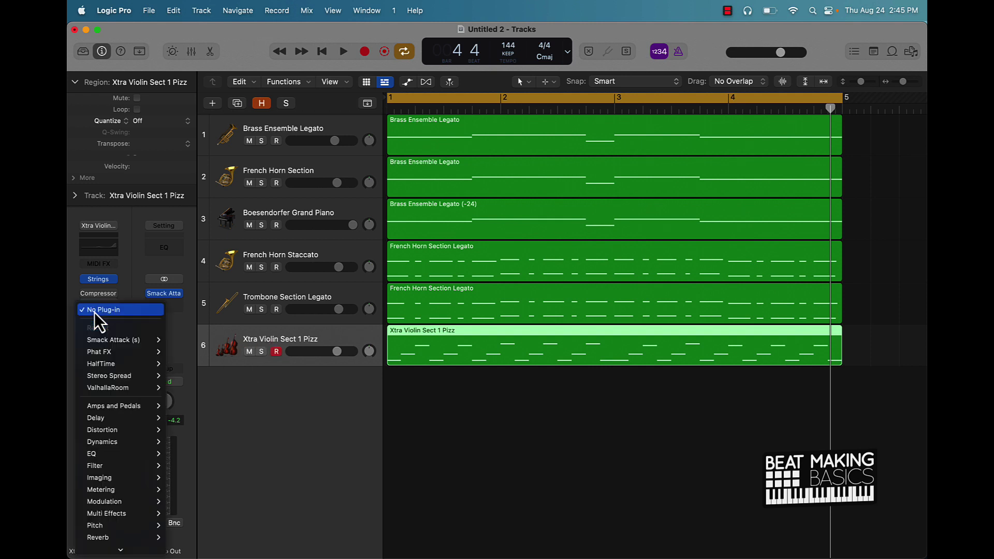
{"action": "mouse_move", "coordinate": [124, 547]}
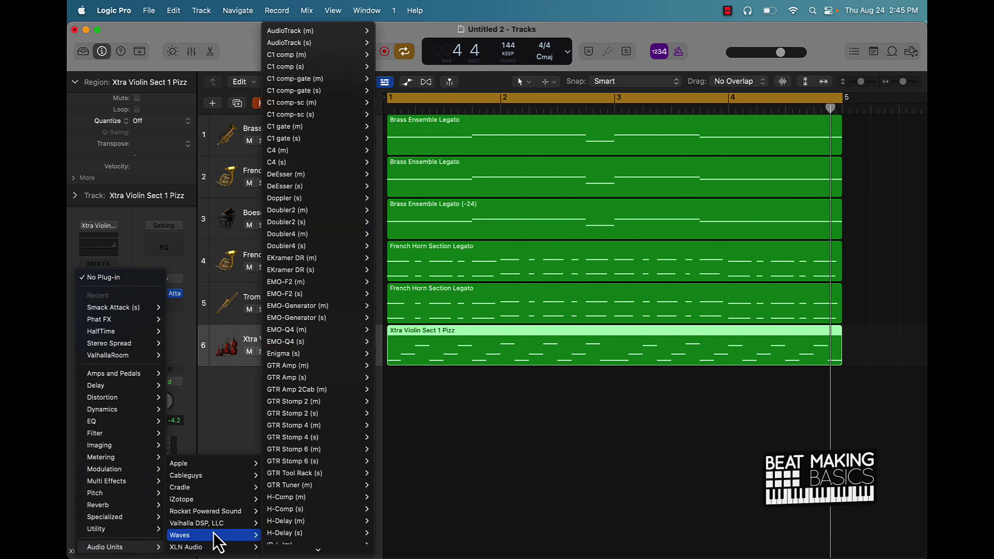
{"action": "mouse_move", "coordinate": [250, 524]}
{"action": "mouse_move", "coordinate": [311, 535]}
{"action": "left_click", "coordinate": [368, 536]}
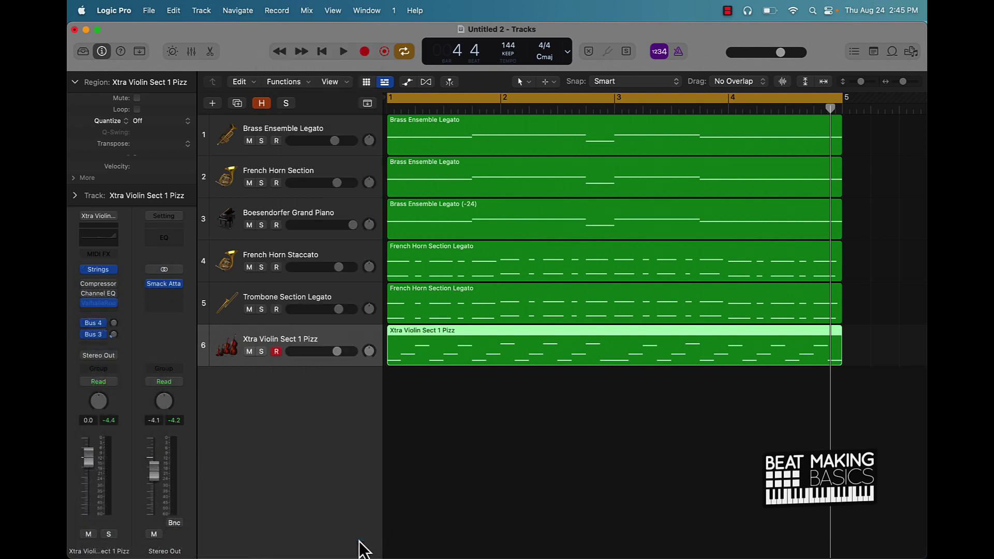
Set ValhallaRoom to 9.91 s decay, 10290 Hz high cut, 53.6 % depth, 35.1 % mix; violin volume +3.9 dB
{"action": "left_click", "coordinate": [362, 338]}
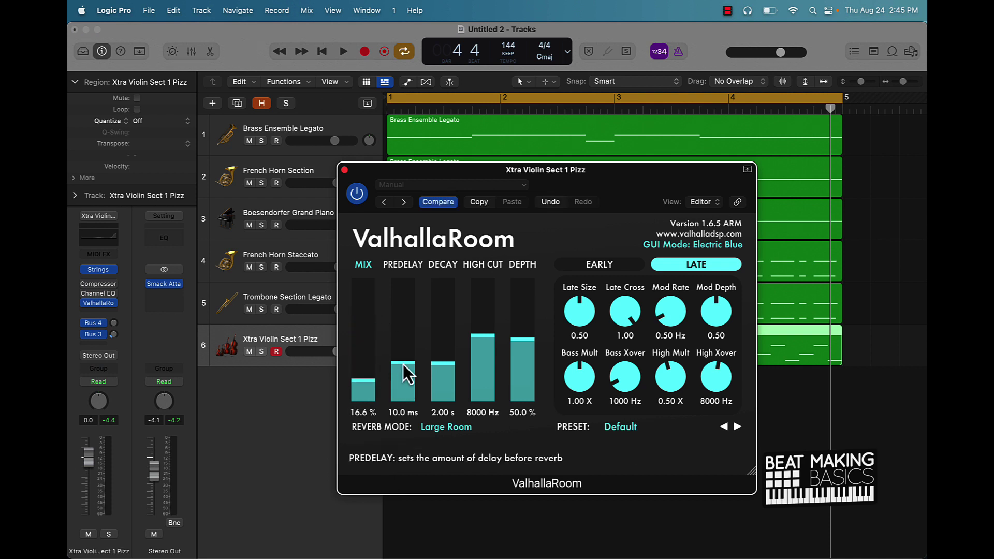
{"action": "left_click_drag", "start_coordinate": [401, 379], "coordinate": [440, 356]}
{"action": "left_click_drag", "start_coordinate": [365, 383], "coordinate": [368, 364]}
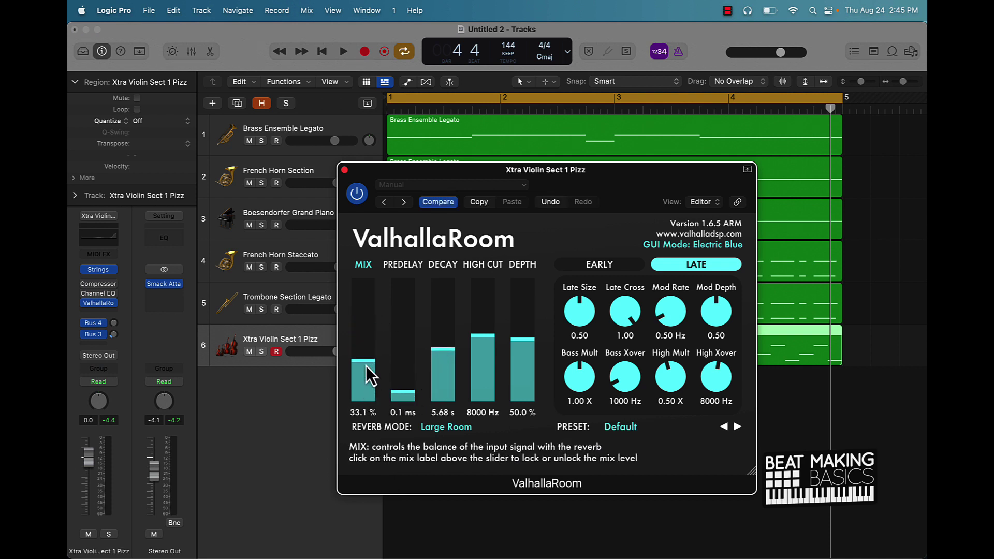
{"action": "key", "text": "space"}
{"action": "left_click_drag", "start_coordinate": [484, 337], "coordinate": [449, 344]}
{"action": "mouse_move", "coordinate": [367, 363]}
{"action": "left_mouse_down"}
{"action": "mouse_move", "coordinate": [370, 322]}
{"action": "mouse_move", "coordinate": [370, 355]}
{"action": "left_mouse_up"}
{"action": "left_click_drag", "start_coordinate": [532, 351], "coordinate": [536, 344]}
{"action": "left_click_drag", "start_coordinate": [411, 401], "coordinate": [410, 394]}
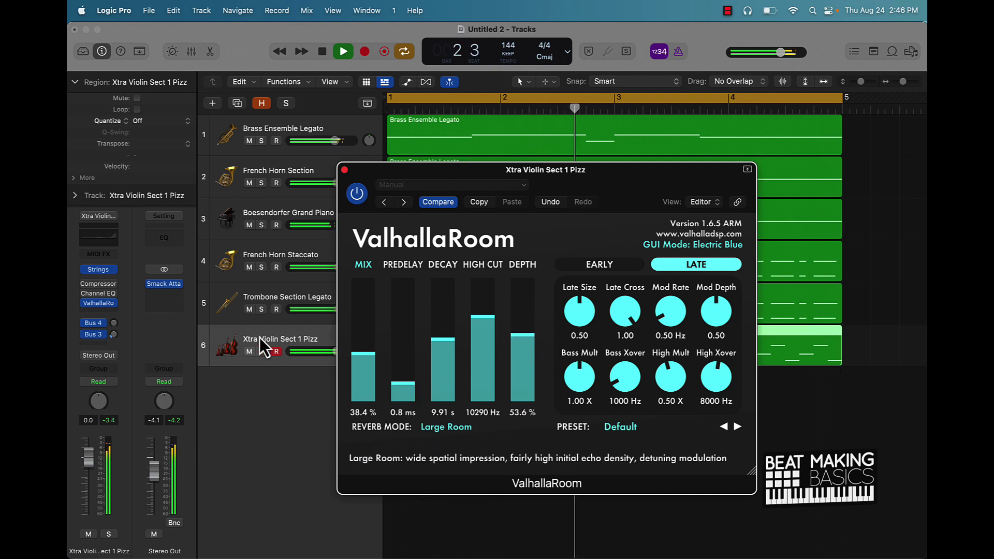
{"action": "left_click_drag", "start_coordinate": [358, 361], "coordinate": [358, 365]}
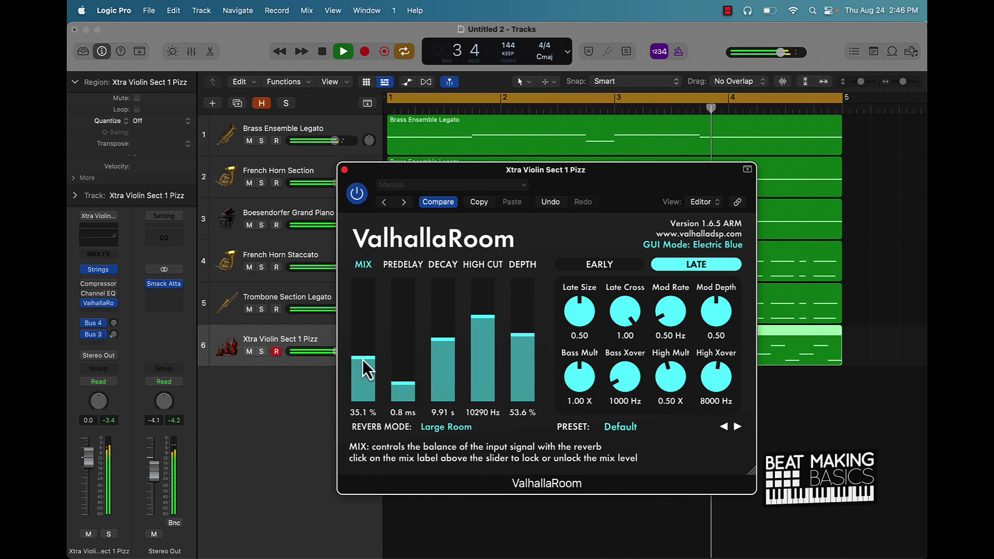
{"action": "left_click", "coordinate": [345, 170]}
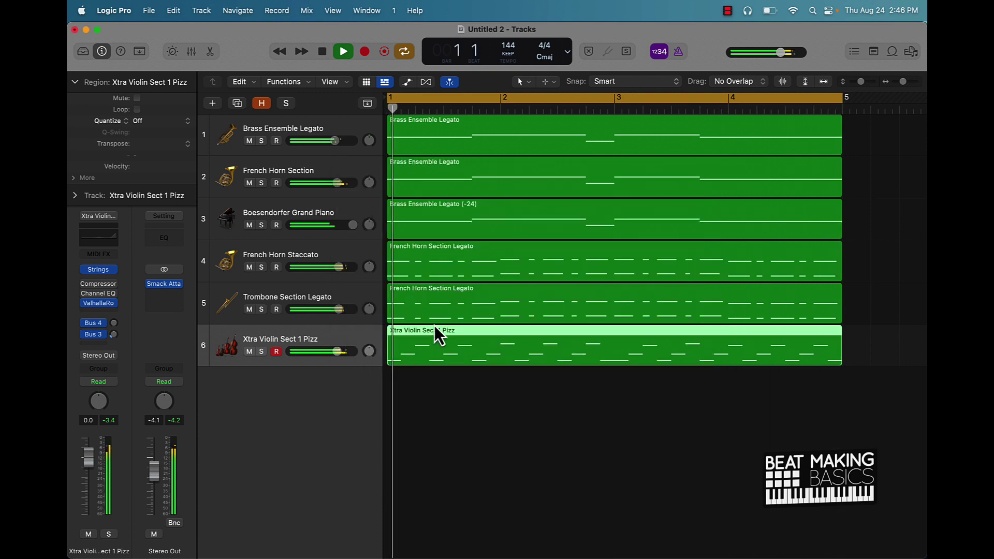
{"action": "left_click_drag", "start_coordinate": [335, 351], "coordinate": [346, 352]}
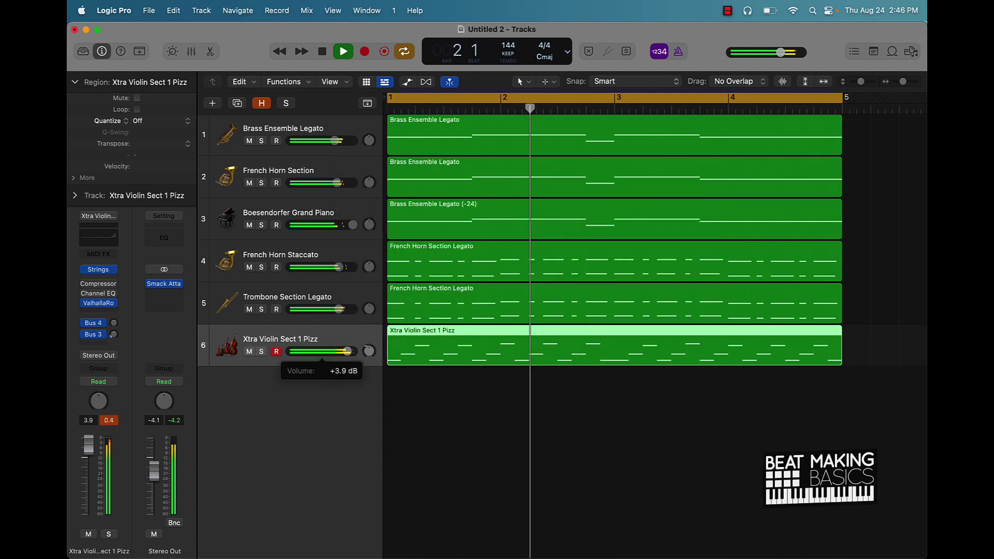
Try a steep low cut in the violin's Channel EQ, then switch it back off
{"action": "left_click", "coordinate": [95, 293]}
{"action": "left_click", "coordinate": [271, 228]}
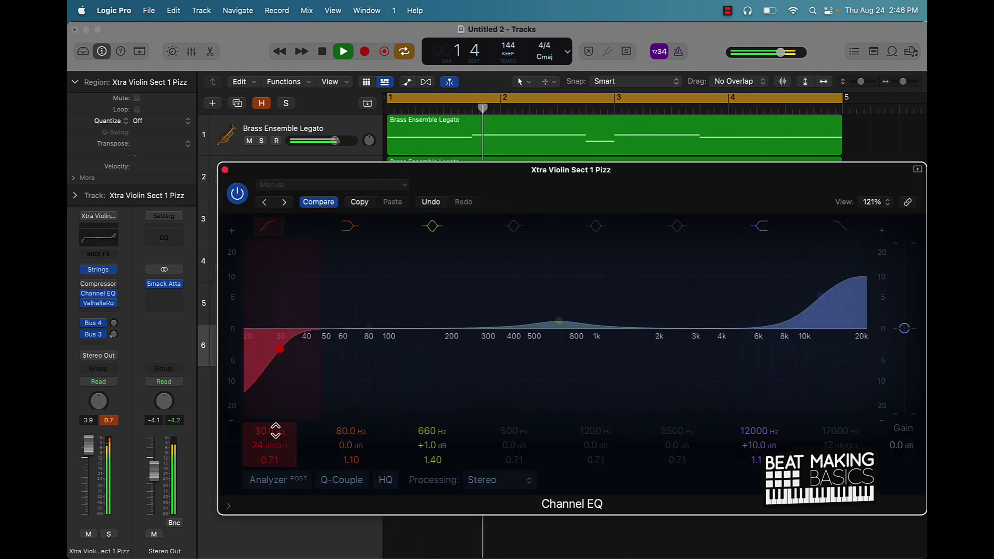
{"action": "mouse_move", "coordinate": [269, 445]}
{"action": "left_mouse_down"}
{"action": "mouse_move", "coordinate": [269, 409]}
{"action": "mouse_move", "coordinate": [269, 450]}
{"action": "left_mouse_up"}
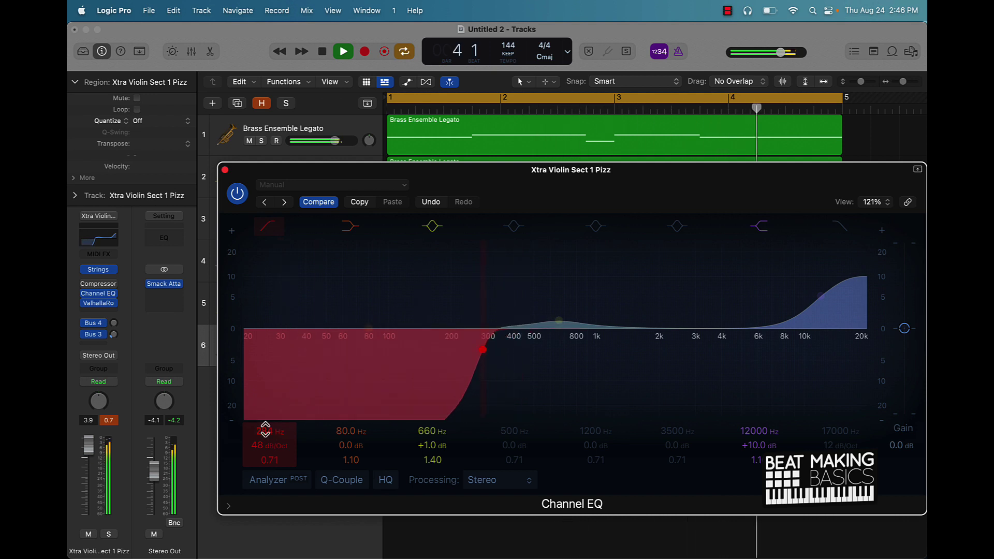
{"action": "left_click", "coordinate": [269, 225]}
{"action": "left_click", "coordinate": [225, 170]}
{"action": "left_click", "coordinate": [492, 450]}
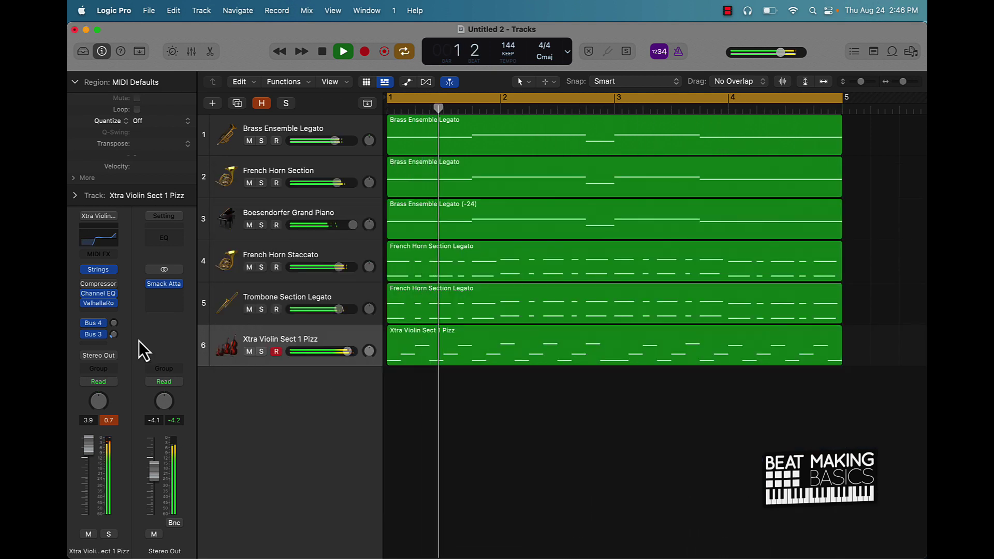
Lower the violin's ValhallaRoom mix to 27.4 %, stop playback, and bypass the reverb
{"action": "left_click", "coordinate": [98, 303]}
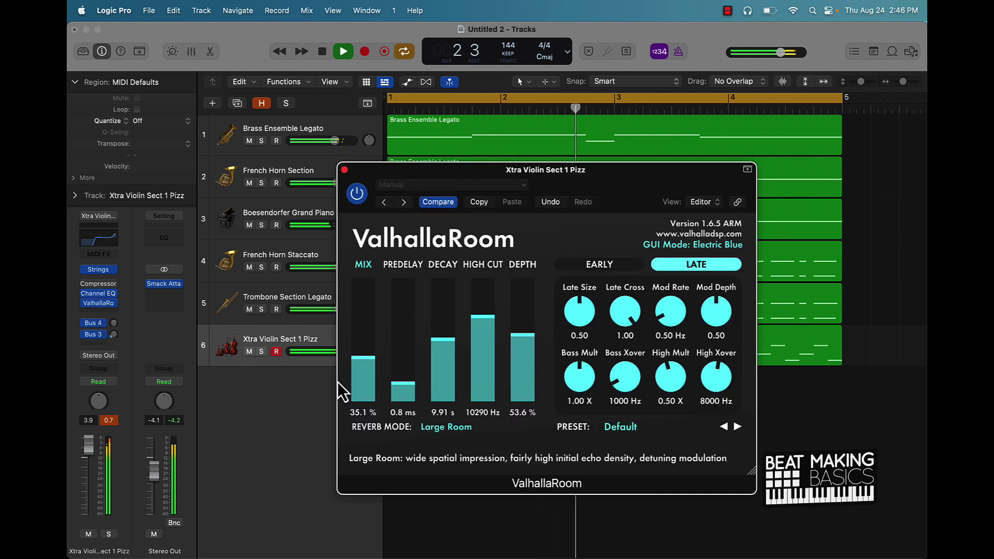
{"action": "left_click_drag", "start_coordinate": [353, 370], "coordinate": [356, 371]}
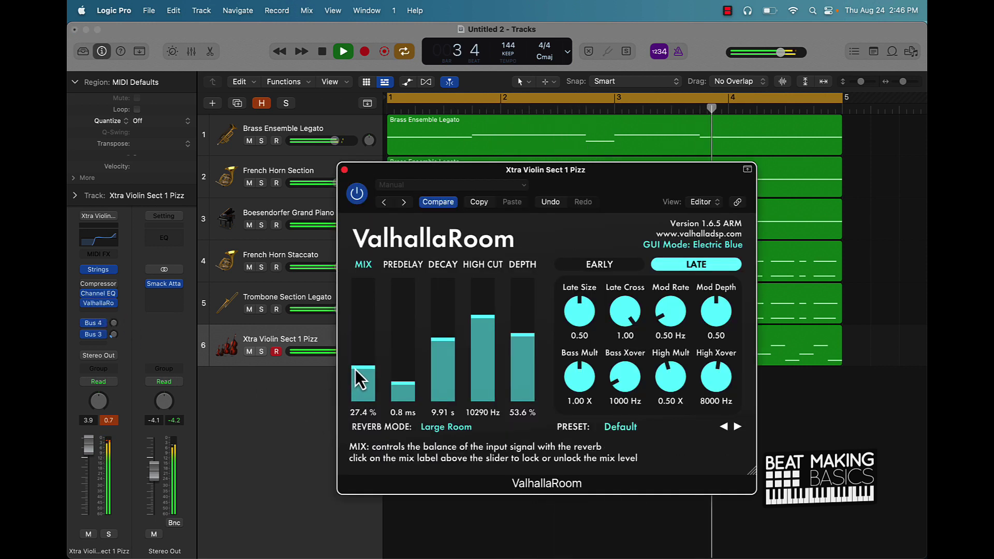
{"action": "left_click", "coordinate": [345, 171]}
{"action": "key", "text": "space"}
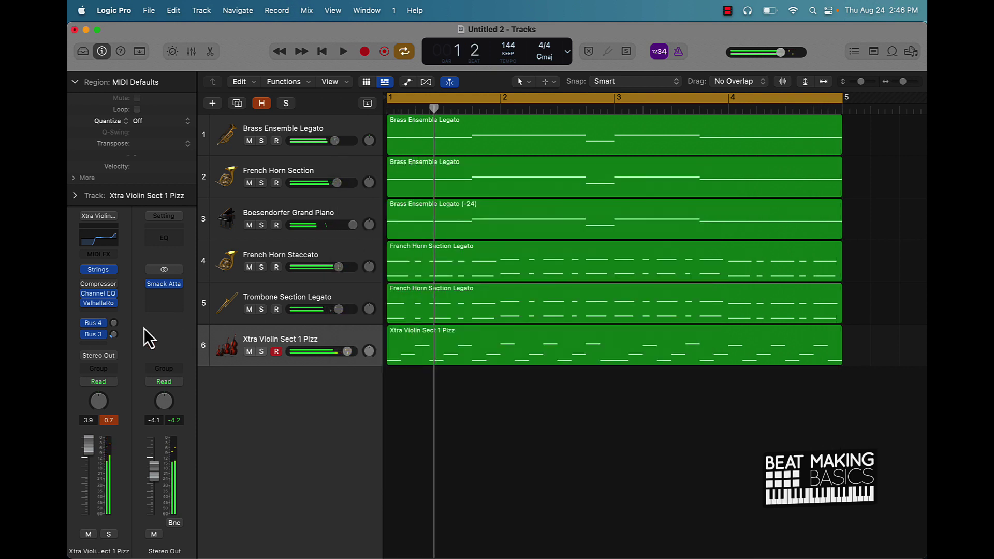
{"action": "left_click", "coordinate": [84, 304]}
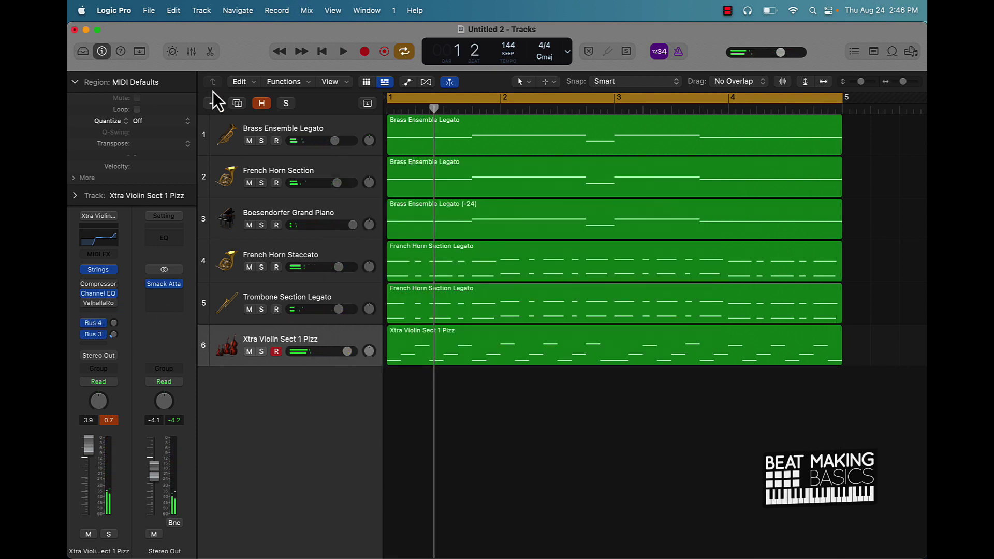
In the Mixer, route the violin's third send to Bus 6, creating Aux 4
{"action": "left_click", "coordinate": [191, 52]}
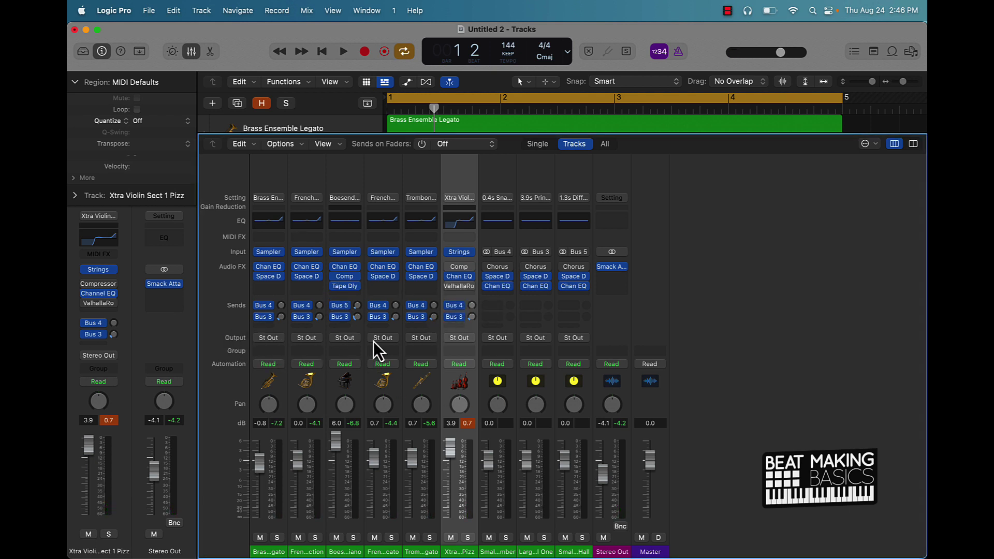
{"action": "left_click", "coordinate": [457, 327]}
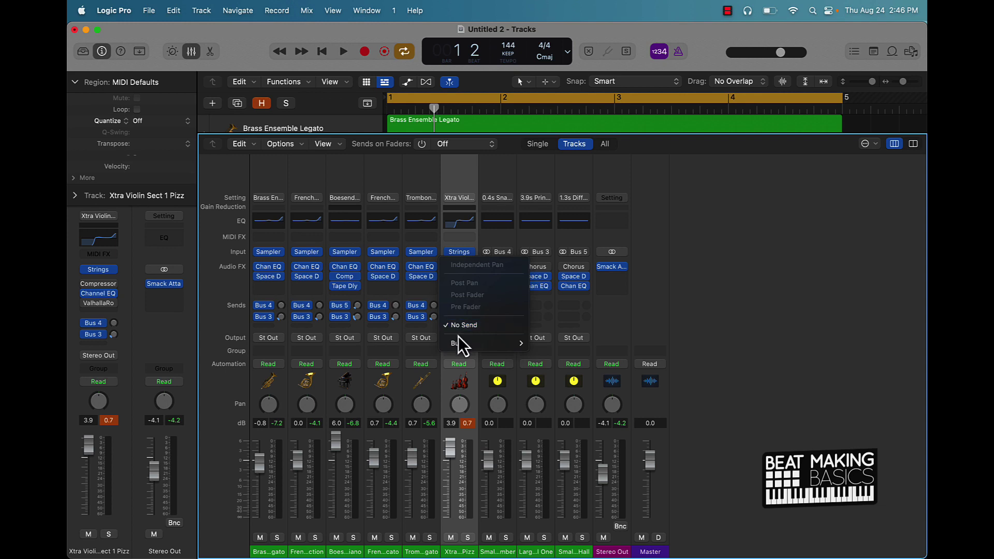
{"action": "mouse_move", "coordinate": [459, 343]}
{"action": "left_click", "coordinate": [581, 151]}
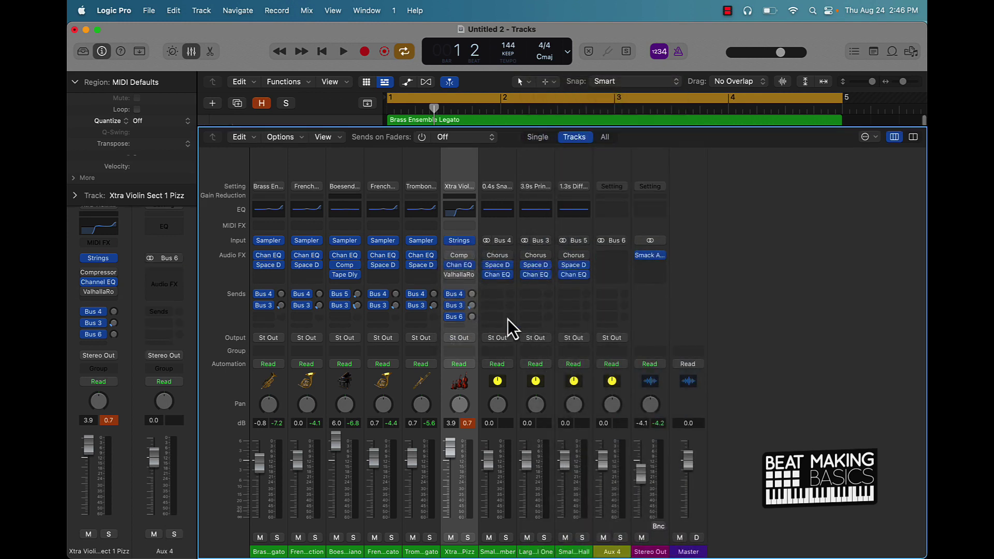
Move ValhallaRoom onto Aux 4 and set its mix to 100 %
{"action": "left_click_drag", "start_coordinate": [459, 274], "coordinate": [611, 266]}
{"action": "left_click", "coordinate": [612, 267]}
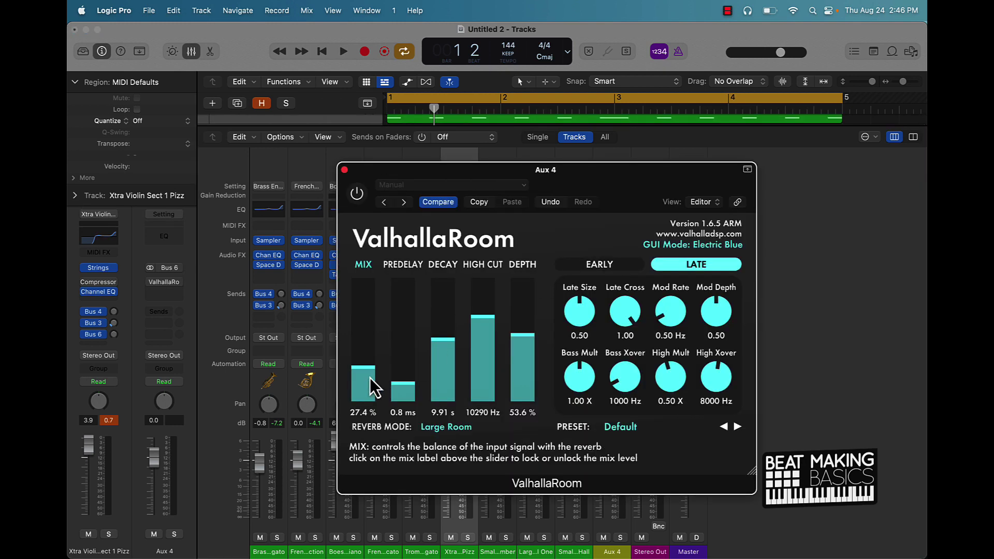
{"action": "left_click_drag", "start_coordinate": [370, 381], "coordinate": [375, 170]}
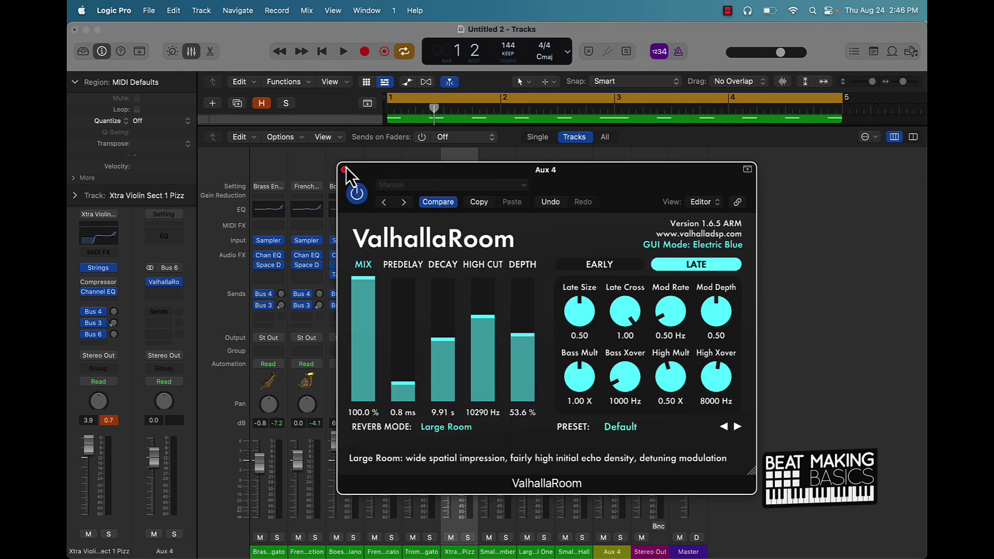
{"action": "left_click", "coordinate": [344, 169]}
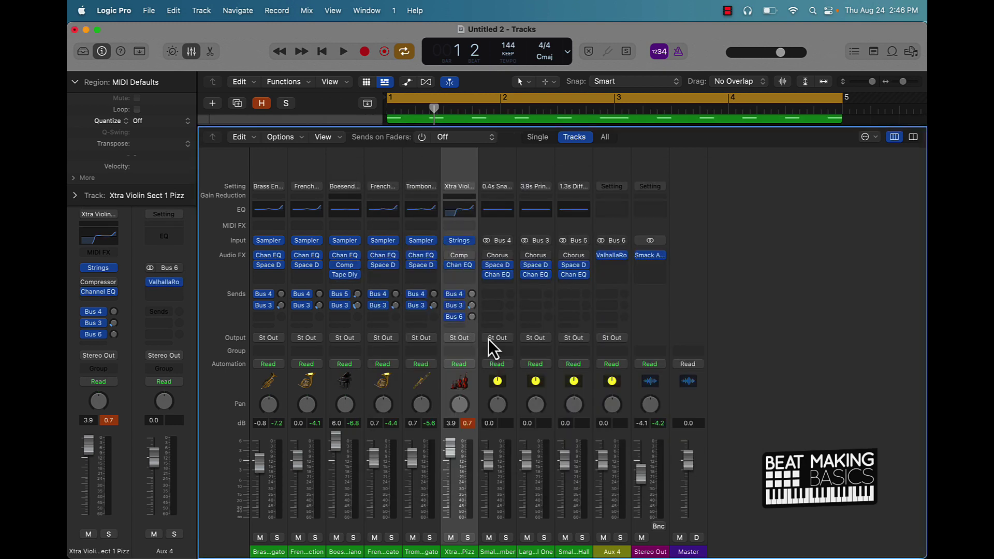
Reset the peak meters and raise the violin's Bus 6 send to about -15 during playback
{"action": "left_click", "coordinate": [467, 420]}
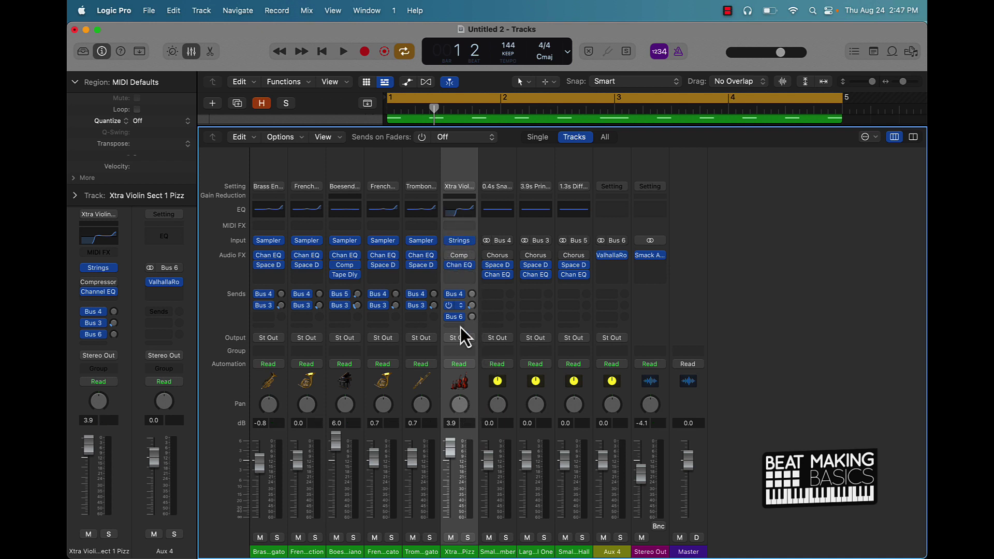
{"action": "left_click_drag", "start_coordinate": [470, 321], "coordinate": [469, 304]}
{"action": "key", "text": "space"}
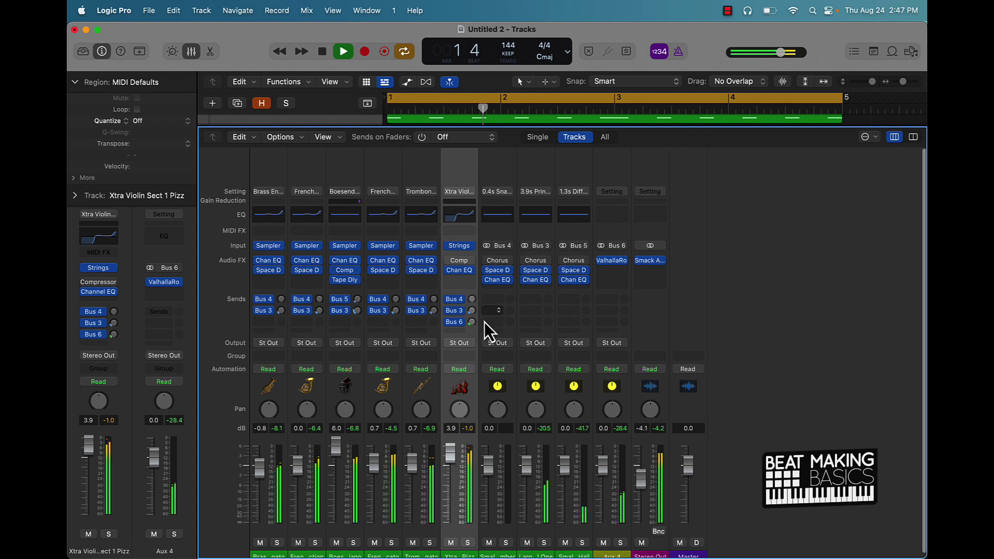
{"action": "left_click_drag", "start_coordinate": [471, 322], "coordinate": [472, 303]}
Add Bus 6 sends on the Trombone and French Horn Staccato channels and turn both up
{"action": "left_click", "coordinate": [425, 319]}
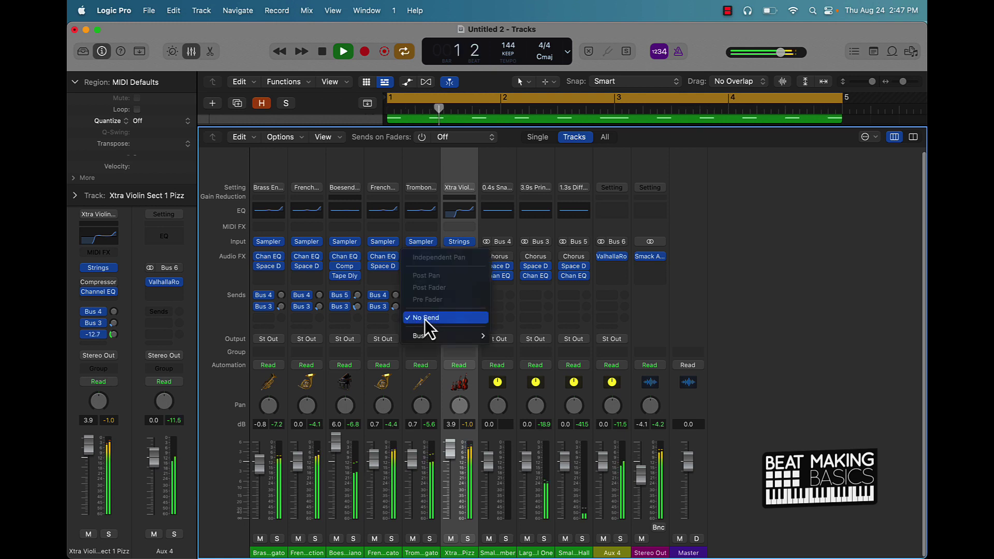
{"action": "mouse_move", "coordinate": [440, 335]}
{"action": "left_click", "coordinate": [533, 147]}
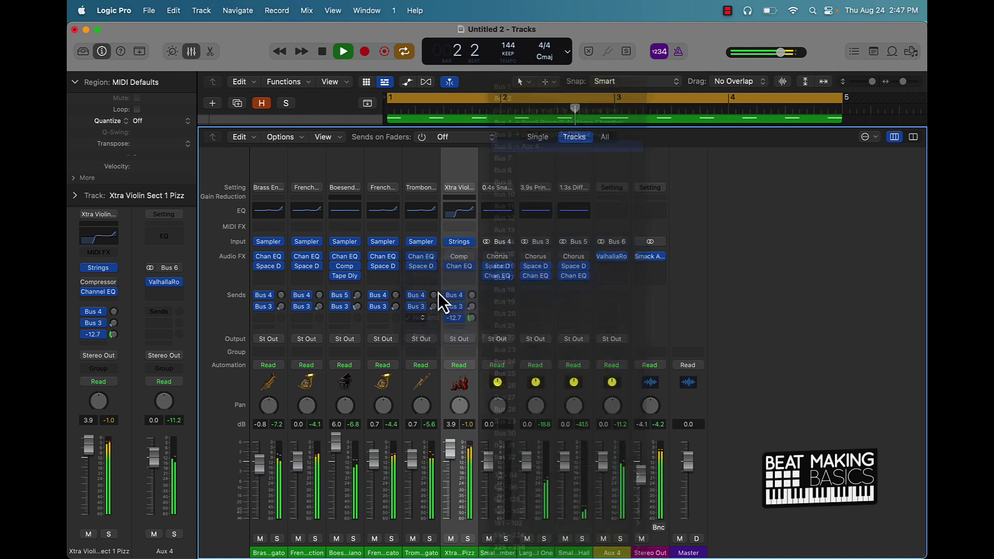
{"action": "left_click_drag", "start_coordinate": [433, 317], "coordinate": [433, 306]}
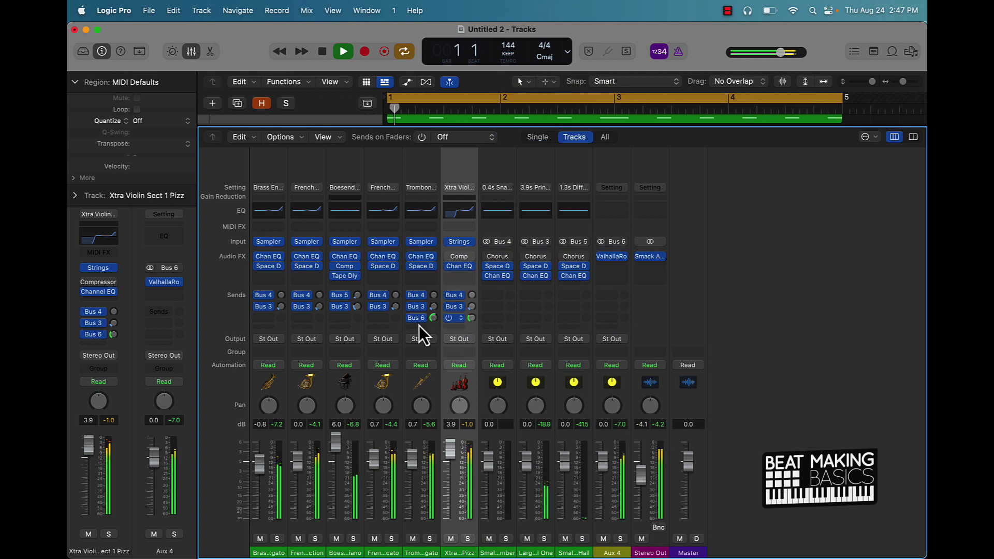
{"action": "left_click", "coordinate": [463, 318]}
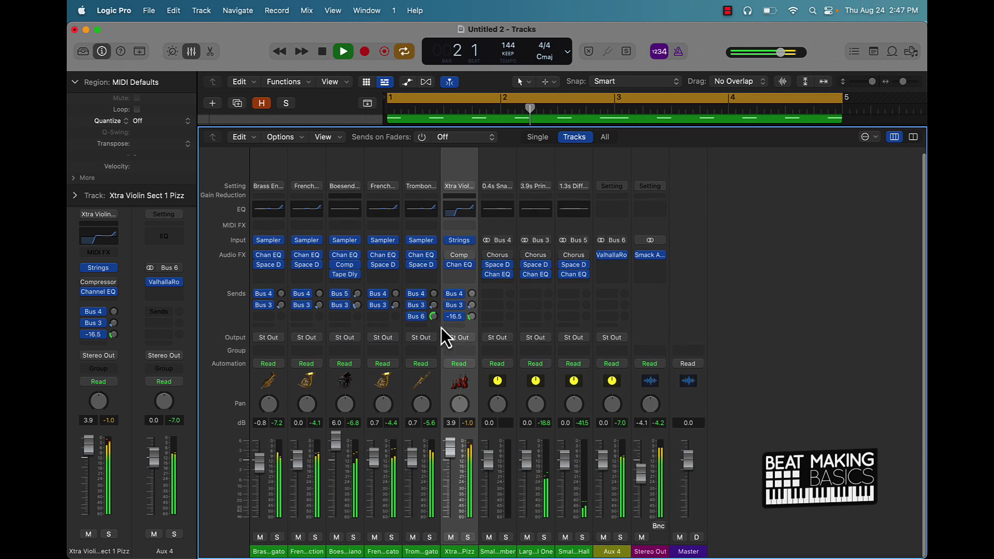
{"action": "left_click", "coordinate": [388, 318]}
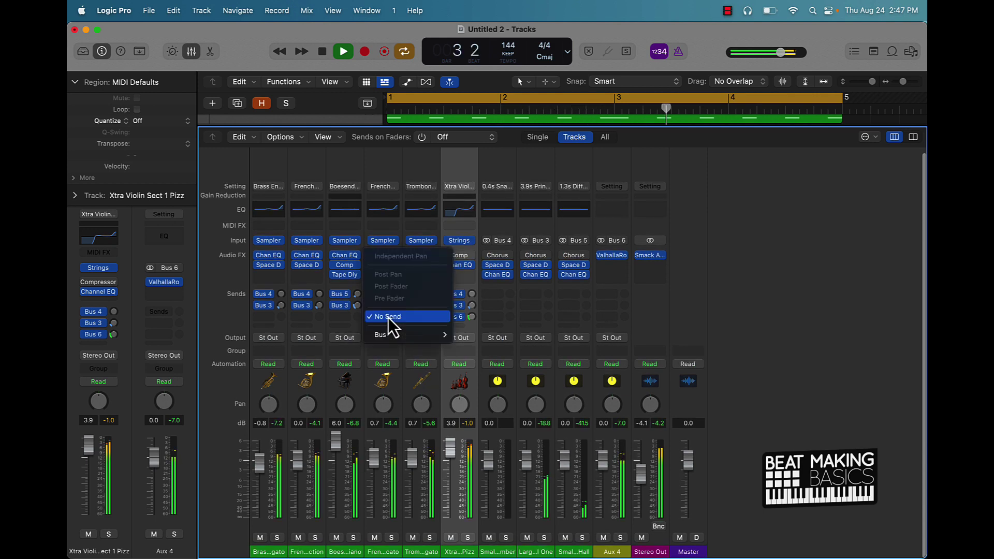
{"action": "mouse_move", "coordinate": [406, 337]}
{"action": "left_click", "coordinate": [496, 147]}
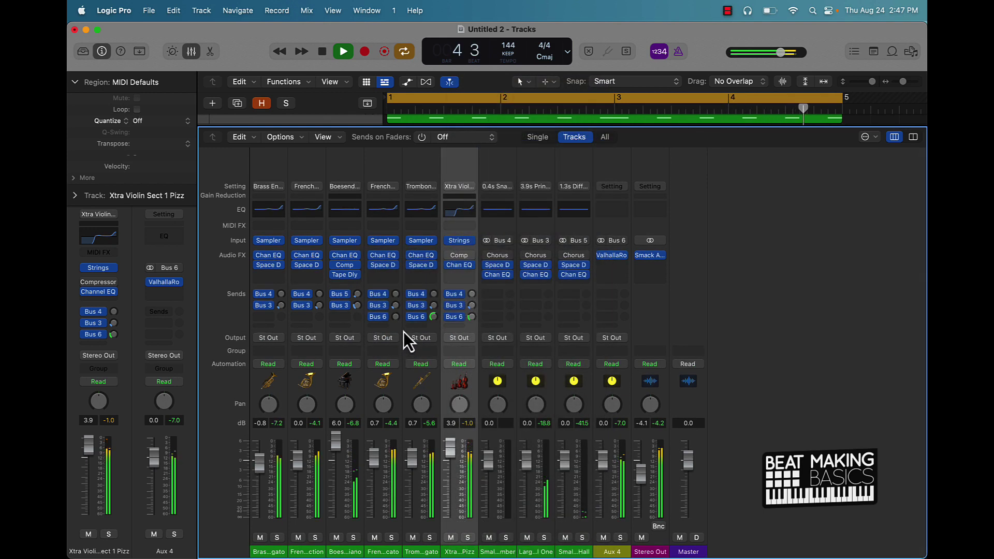
{"action": "left_click_drag", "start_coordinate": [395, 317], "coordinate": [395, 302]}
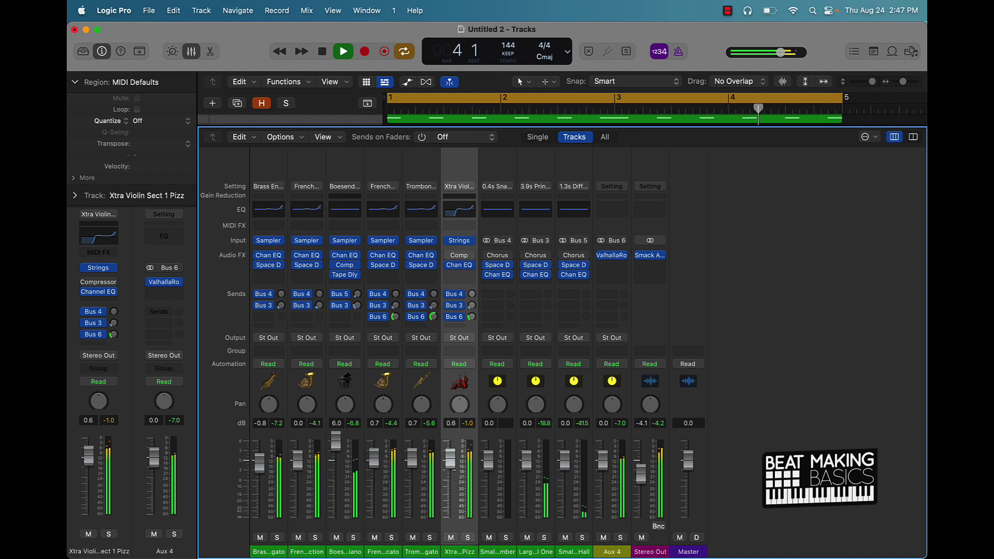
Mute Xtra Violin Sect 1 Pizz, close the Mixer, and stop playback
{"action": "left_click", "coordinate": [451, 537]}
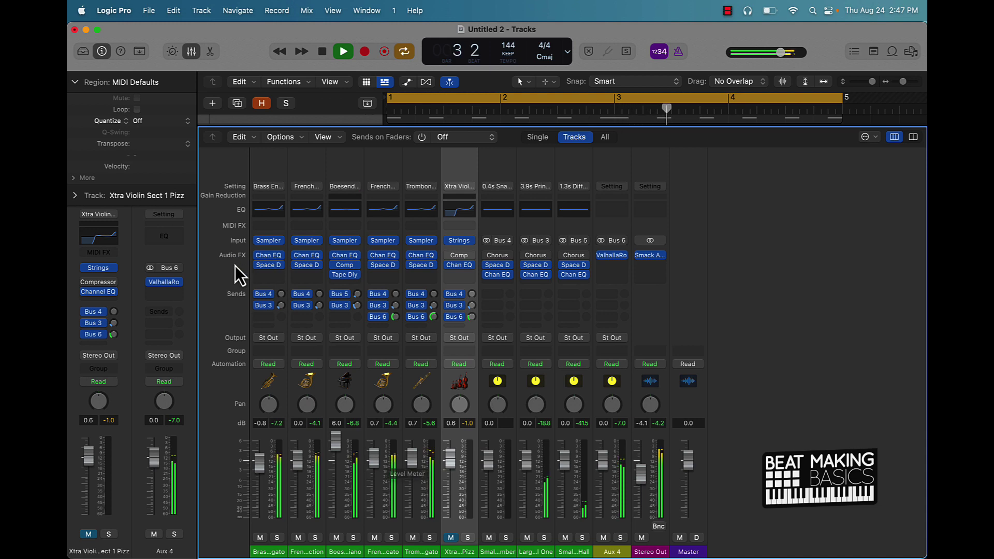
{"action": "left_click", "coordinate": [191, 51]}
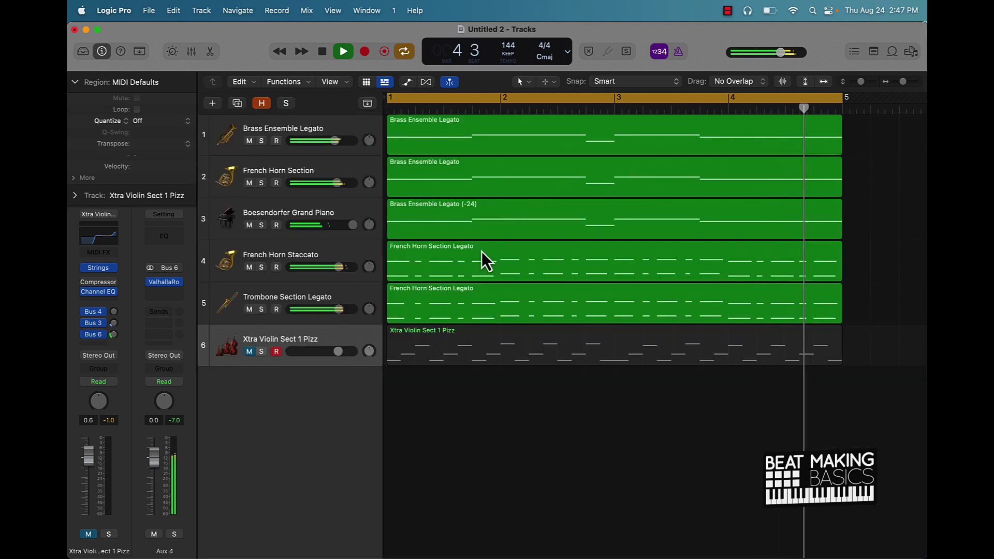
{"action": "key", "text": "space"}
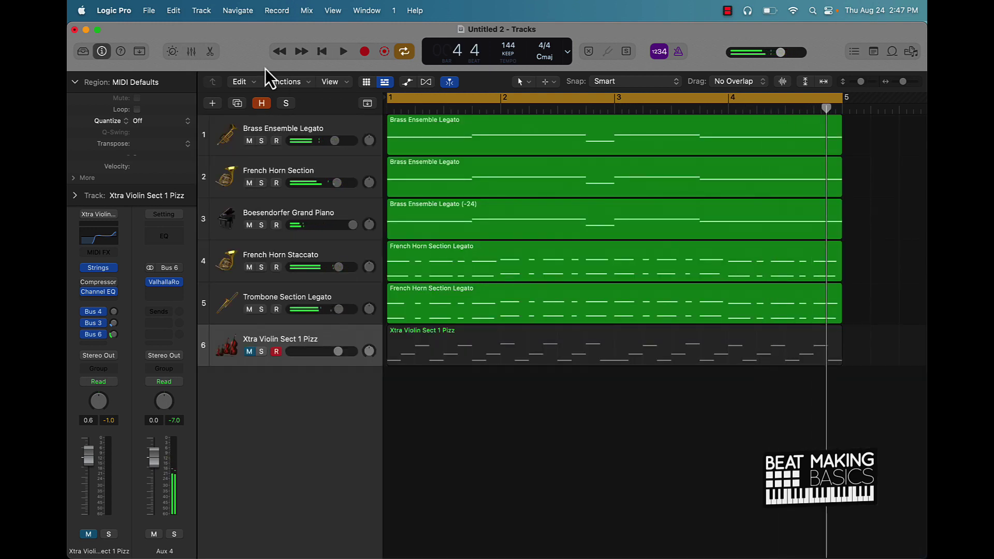